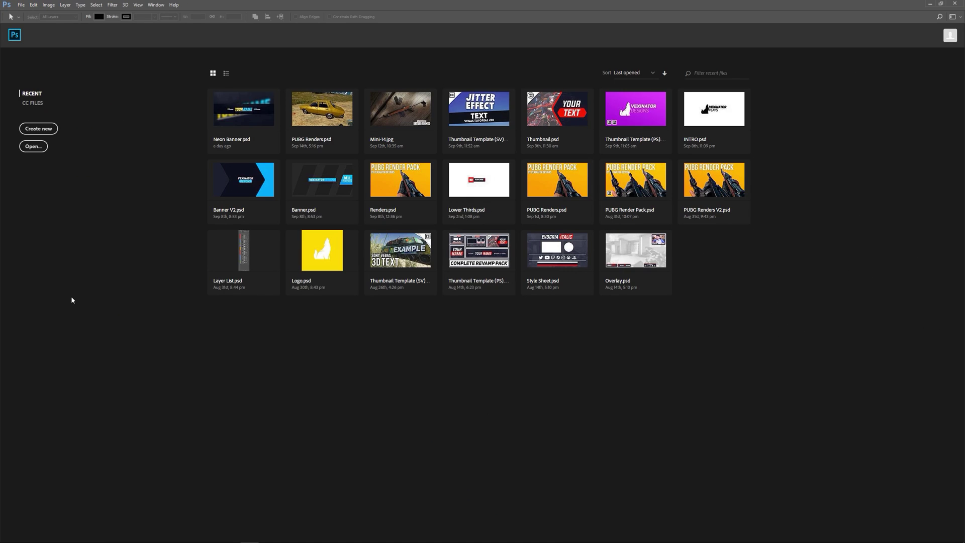
Step: Create a new 1920×1080 transparent-background document named 'Lower Thirds'
click(41, 130)
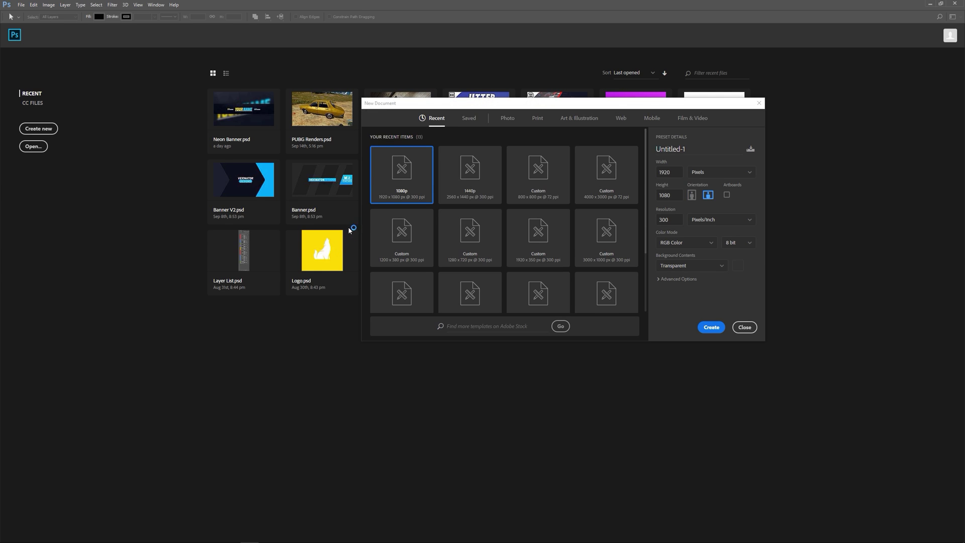
drag(709, 152, 608, 151)
text(Lower Thirds)
click(710, 329)
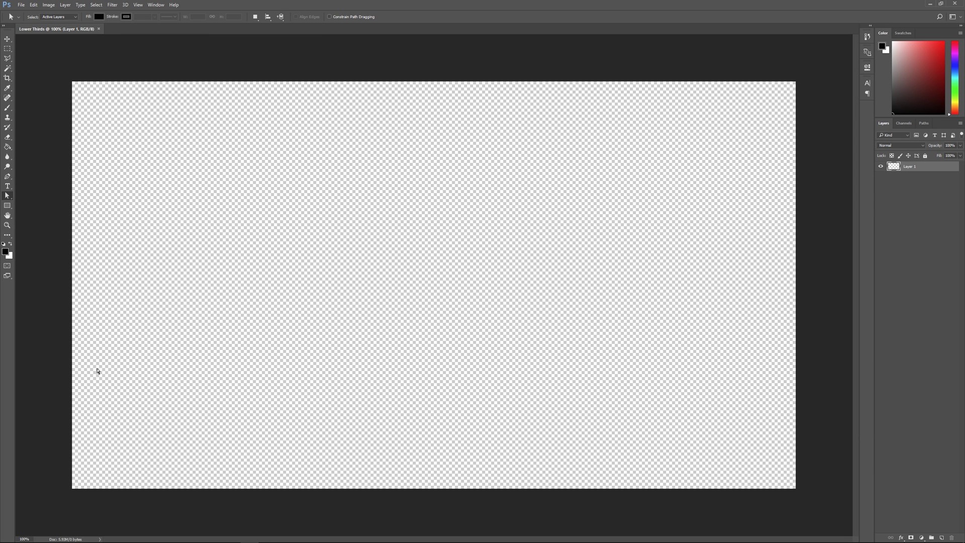
Step: Draw a rounded square near the bottom-left of the canvas with the Rounded Rectangle Tool
click(7, 207)
click(7, 207)
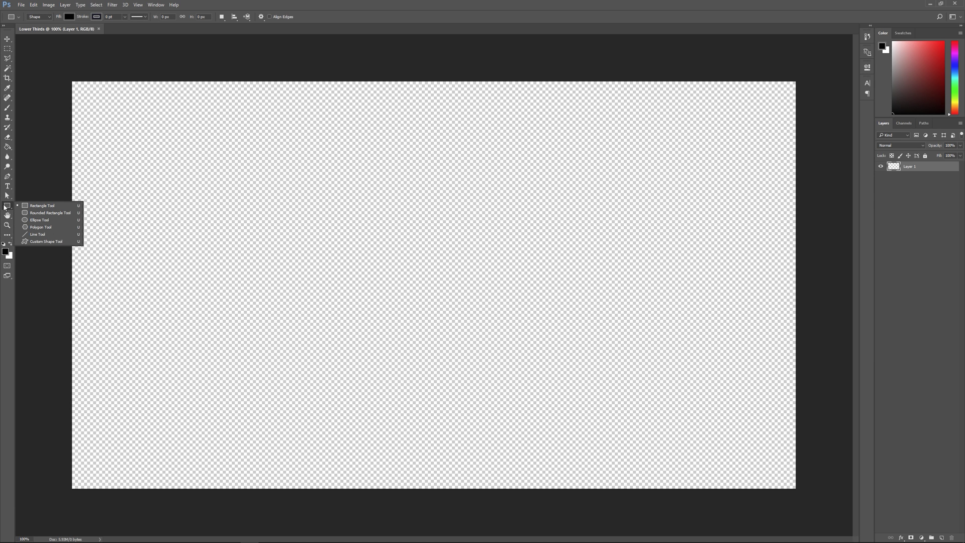
click(43, 214)
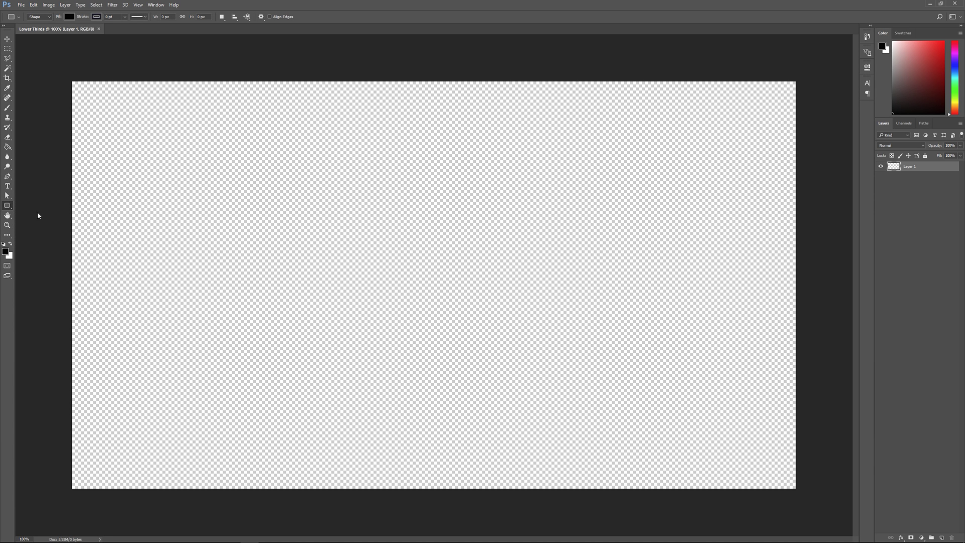
drag(97, 367, 194, 439)
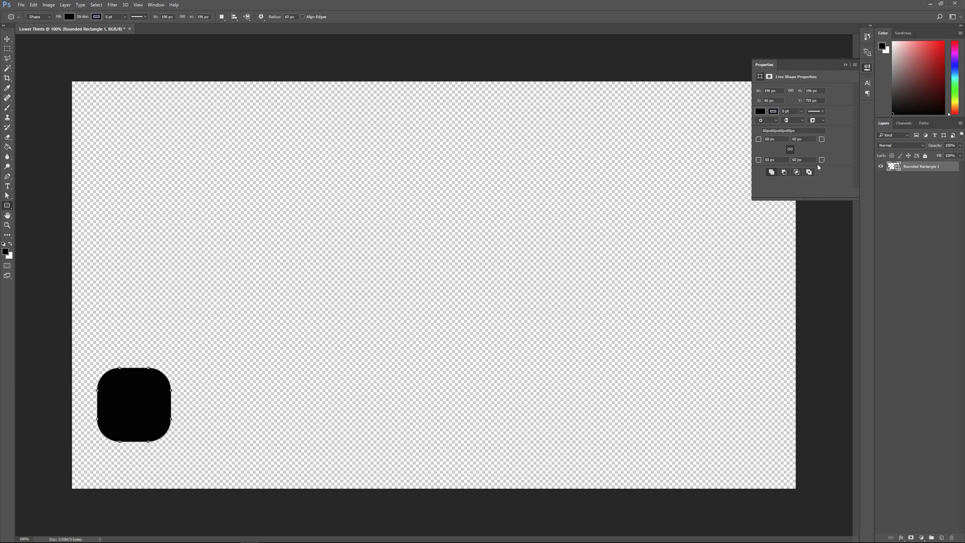
Step: Give the square a 25 px corner radius and a 150×150 px size
click(777, 138)
text(25)
key(Return)
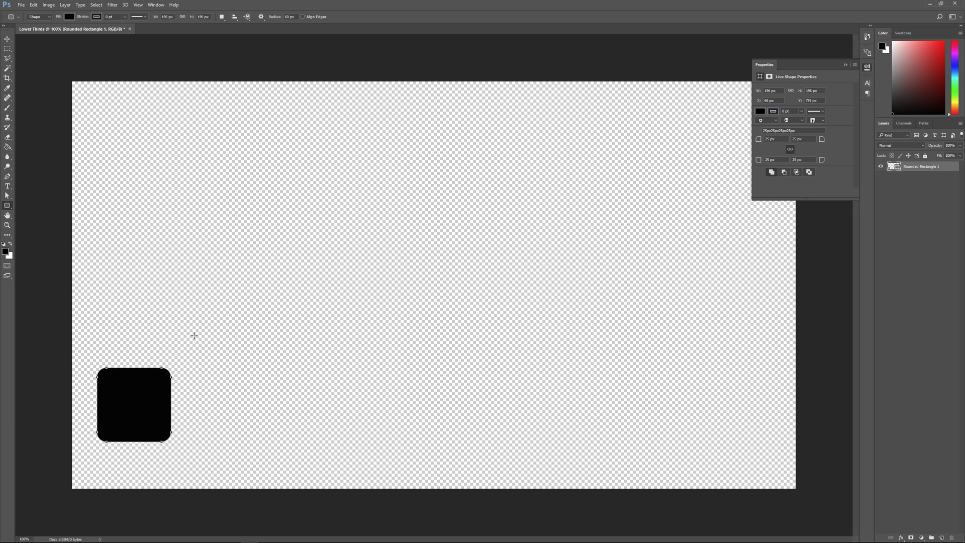
click(780, 89)
text(150)
click(820, 91)
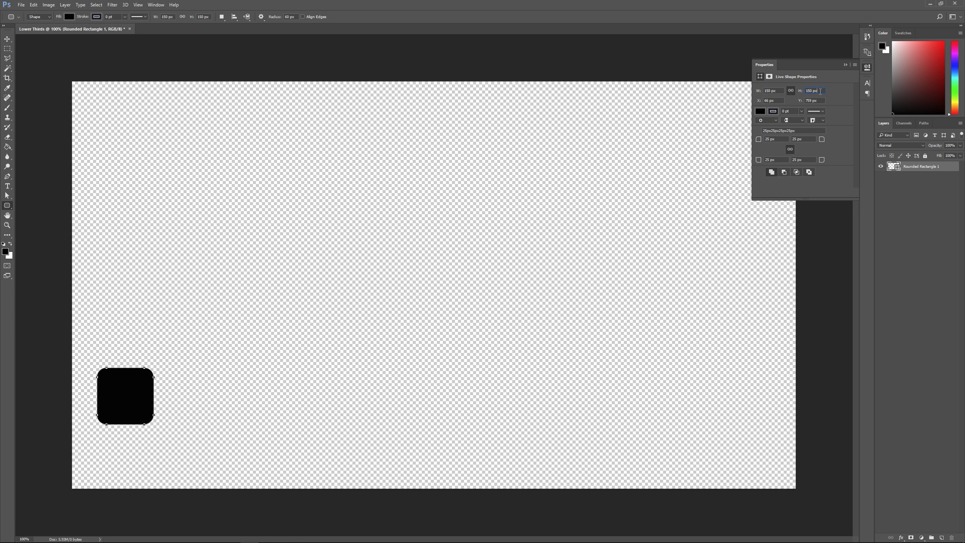
Step: Fill the rounded square with bright red
click(762, 113)
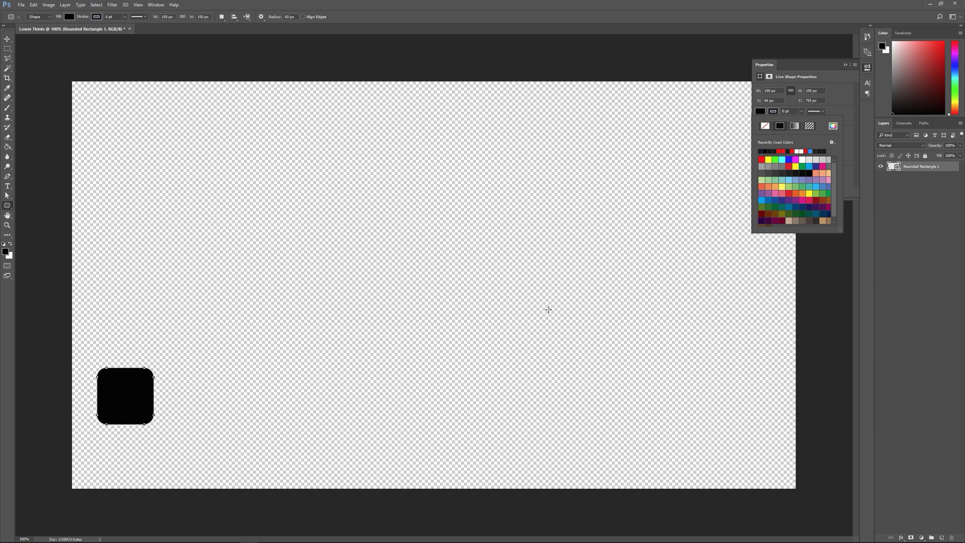
click(833, 126)
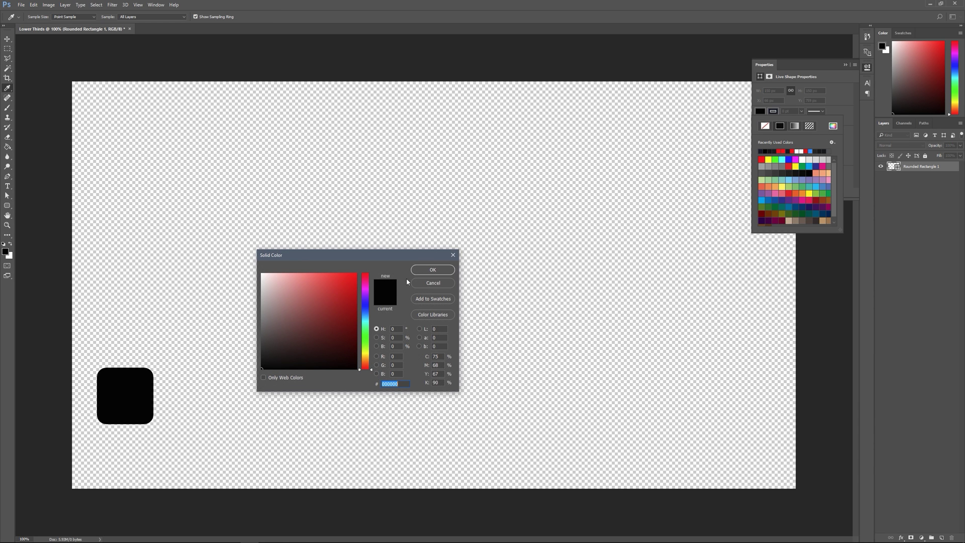
click(358, 275)
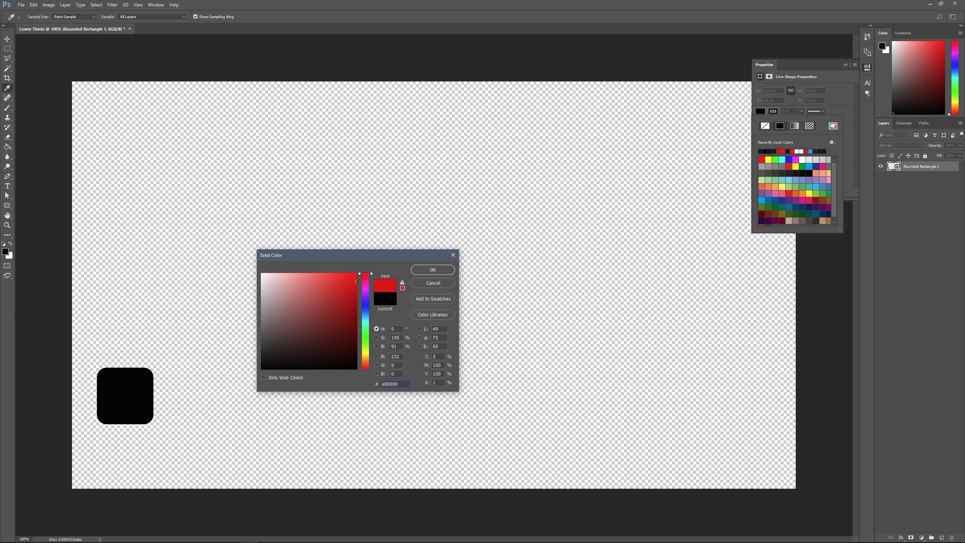
click(428, 275)
click(472, 180)
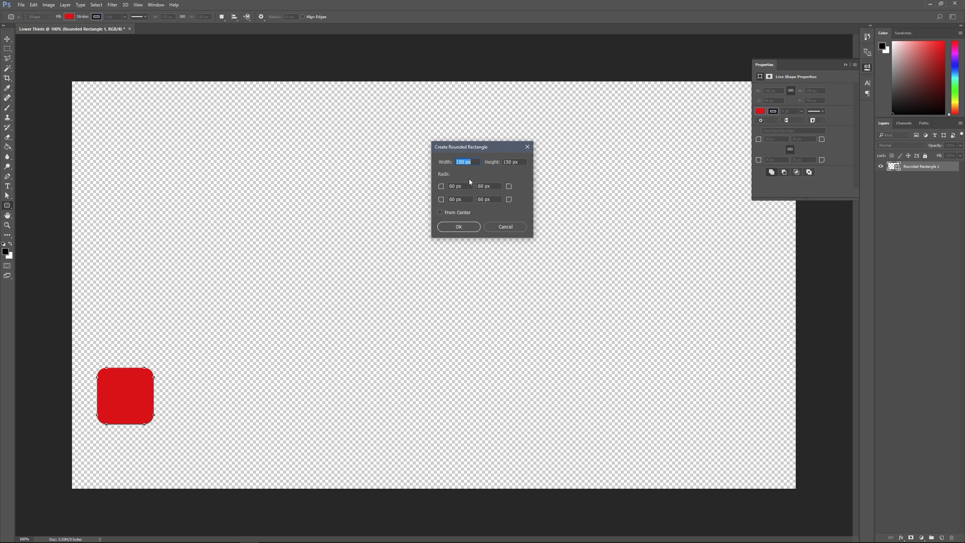
click(500, 229)
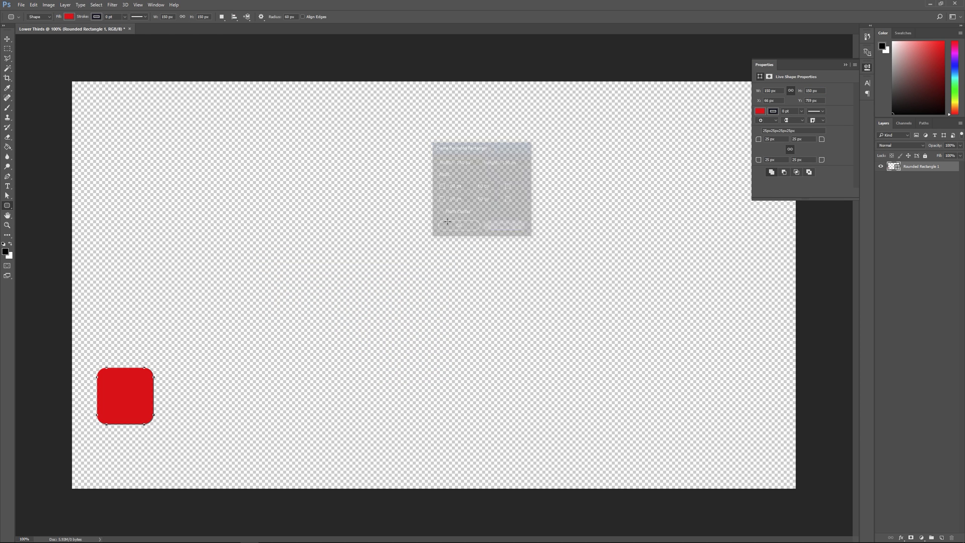
Step: Duplicate the red square and squash the copy into a thinner bar stretching right
click(844, 64)
key(ctrl+j)
key(ctrl+t)
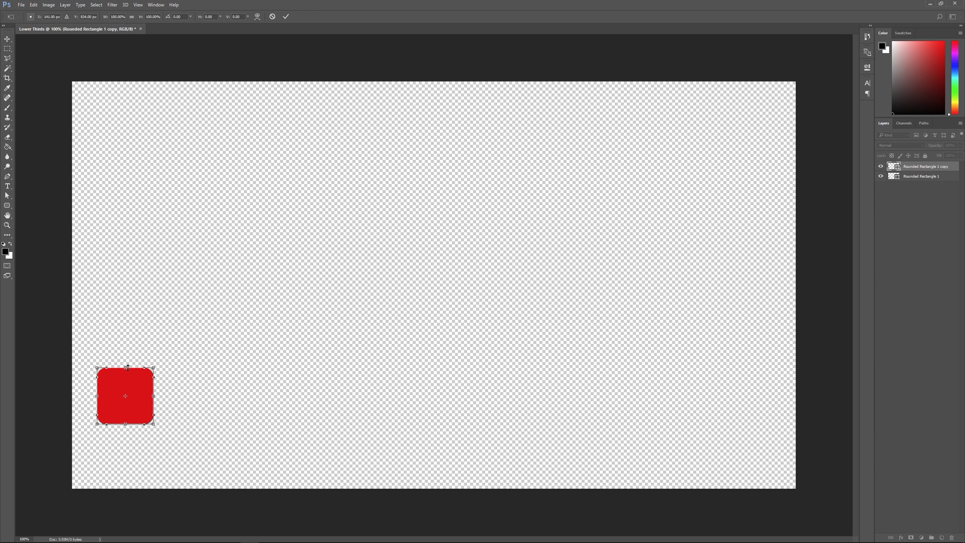
drag(126, 368, 226, 396)
key(Return)
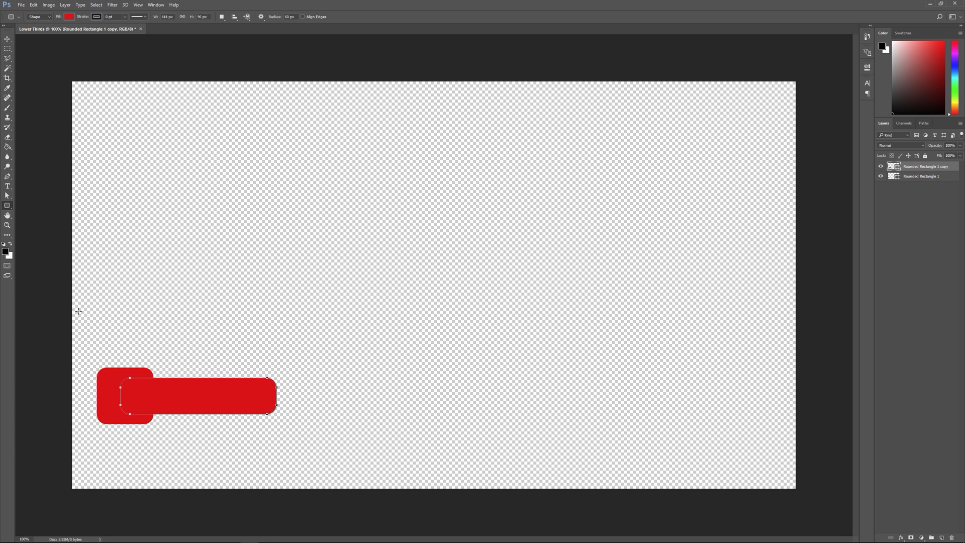
Step: Draw a plain rectangle square at the red bar's right end
right_click(7, 207)
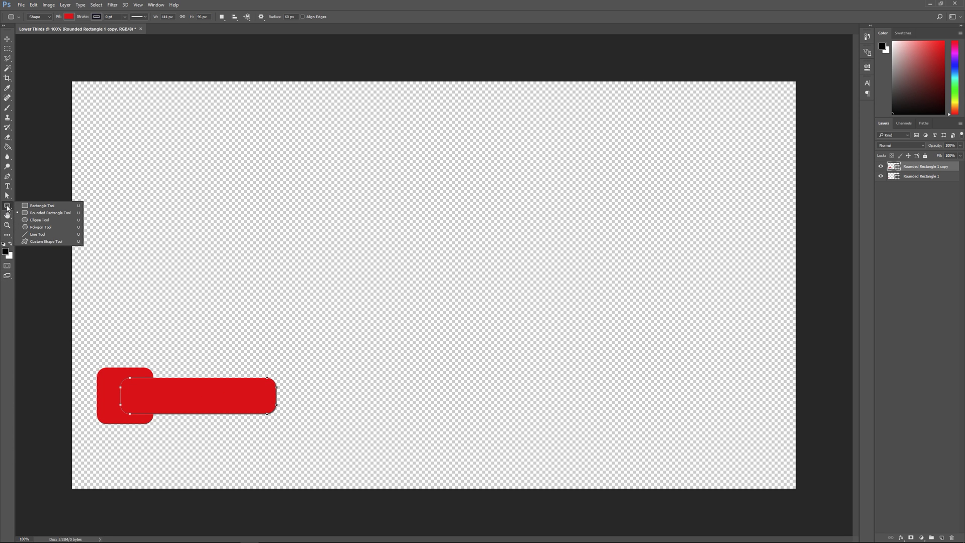
click(38, 207)
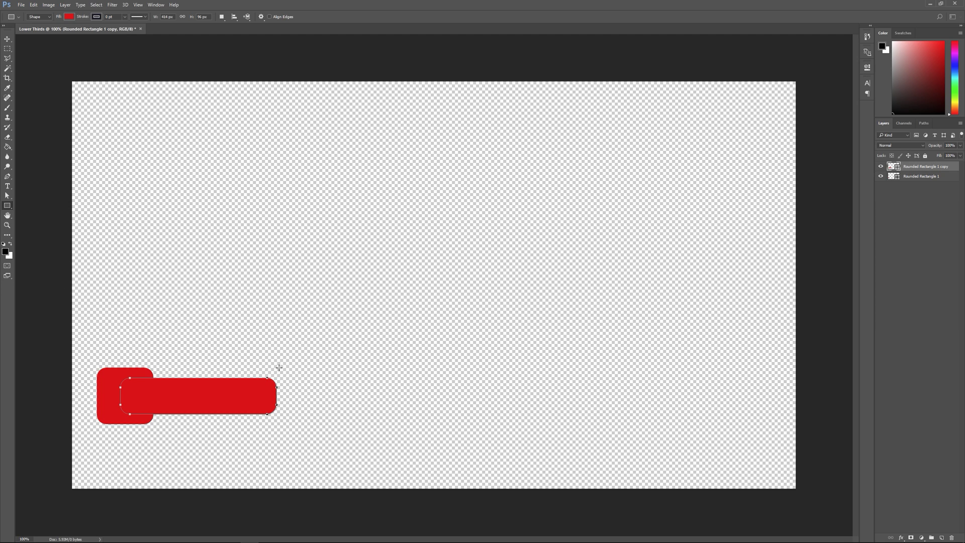
drag(282, 378, 193, 416)
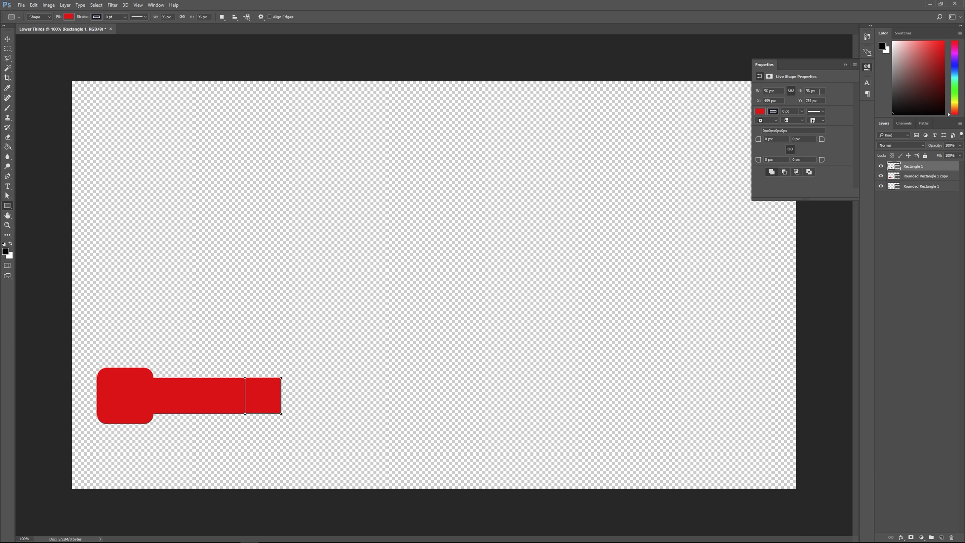
Step: Set the end square's height to 95 px
click(819, 91)
text(95)
key(Return)
Step: Change the square's fill to a near-black navy (around #373c56)
click(760, 112)
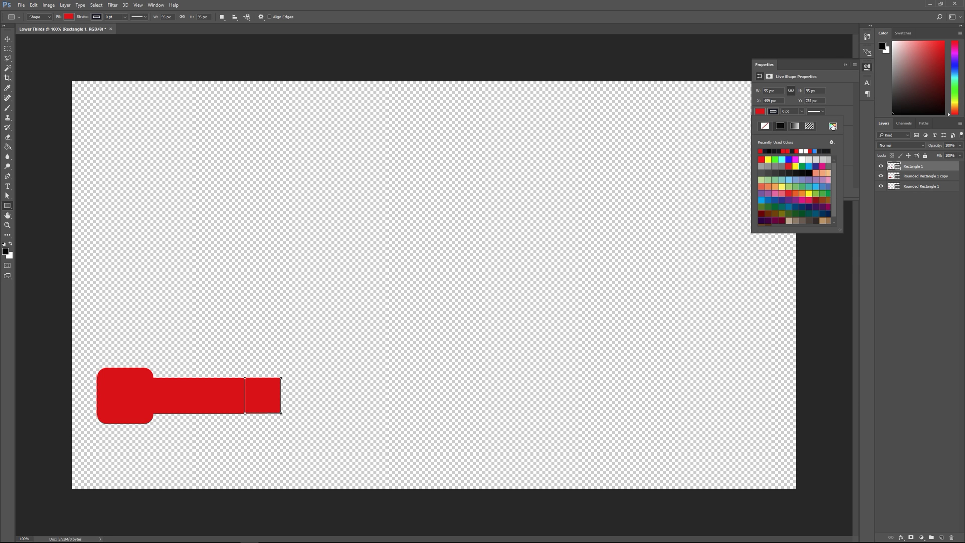
click(833, 126)
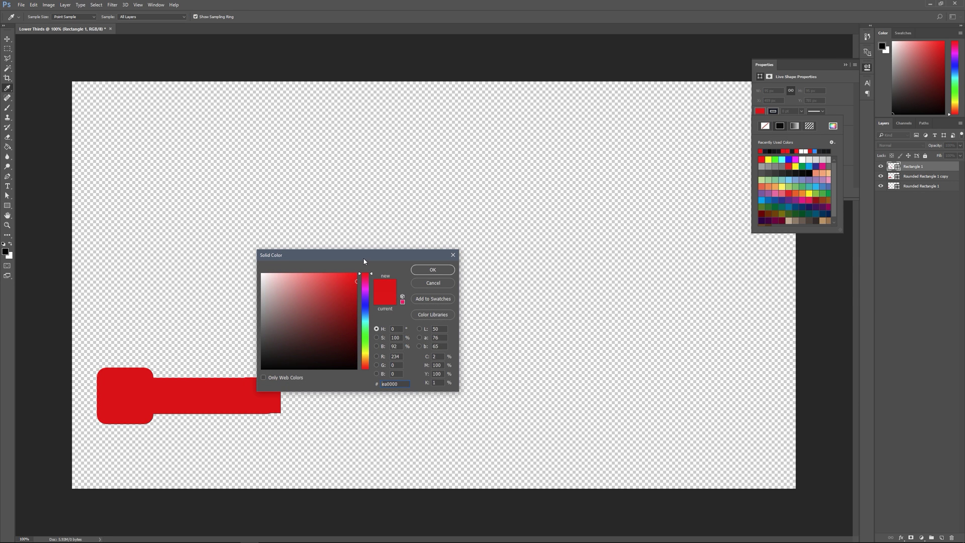
text(373c56)
drag(366, 311, 366, 304)
mouse_move(280, 354)
mouse_down()
mouse_move(271, 359)
mouse_move(290, 352)
mouse_up()
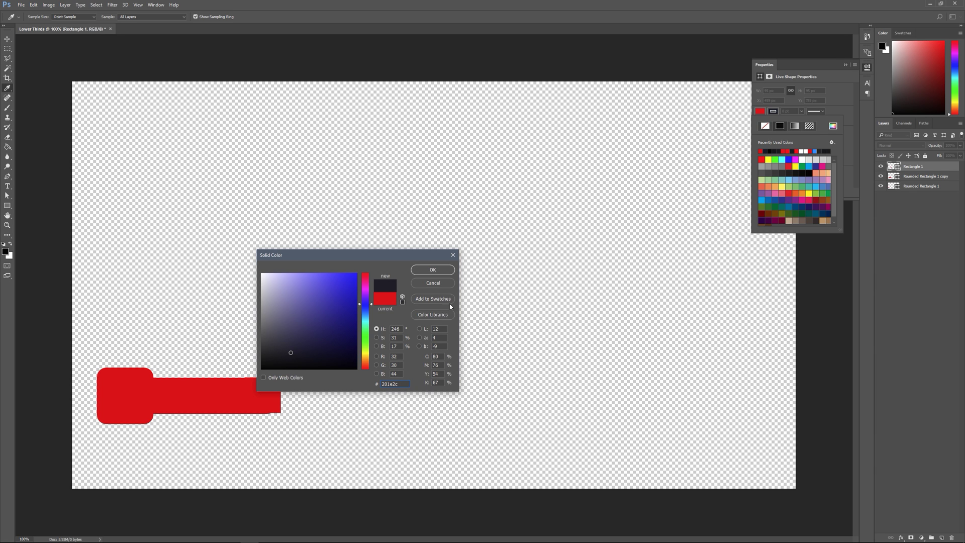
click(435, 272)
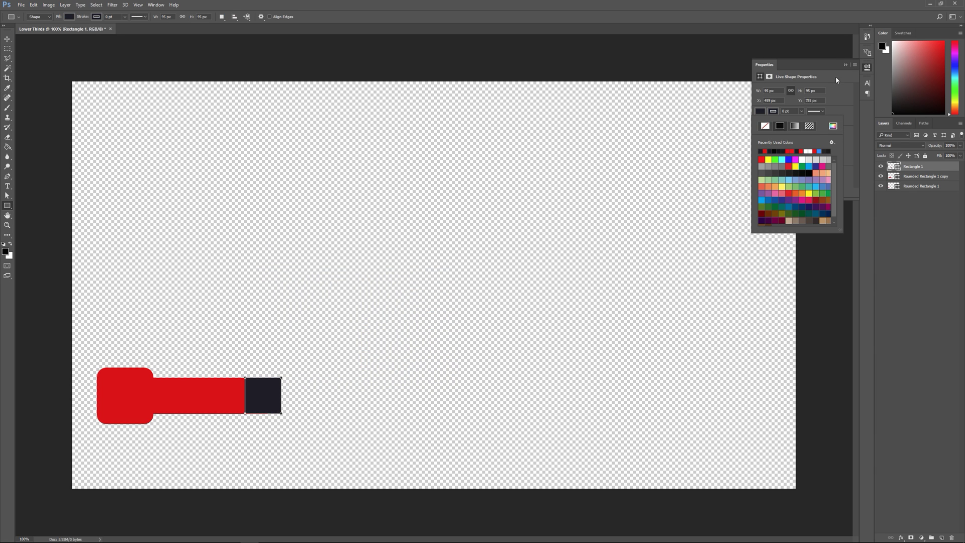
click(845, 65)
Step: Shift the dark square left onto the red block
key(ctrl+t)
mouse_move(268, 392)
mouse_down()
mouse_move(182, 395)
mouse_move(267, 395)
mouse_up()
key(Return)
Step: Give the red bar 15 px rounded corners
click(918, 179)
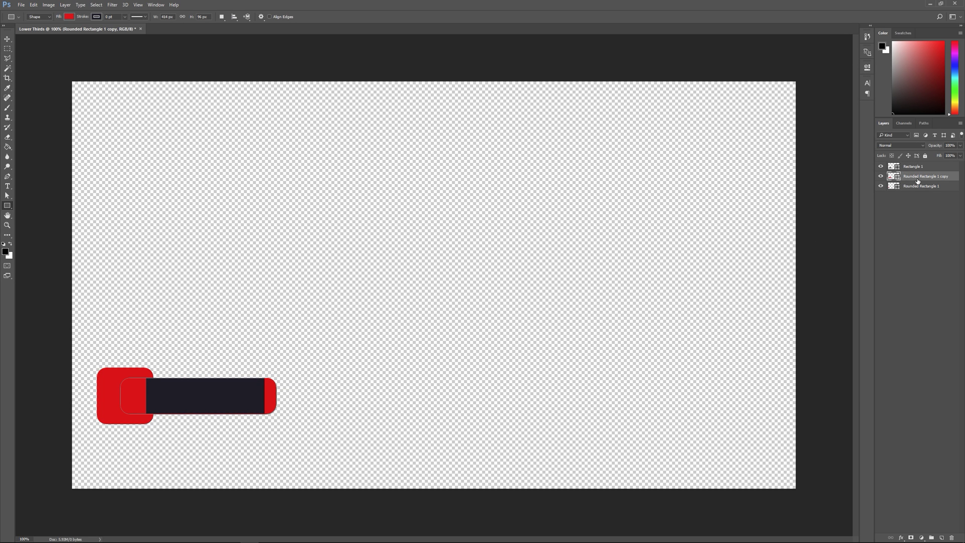
click(867, 67)
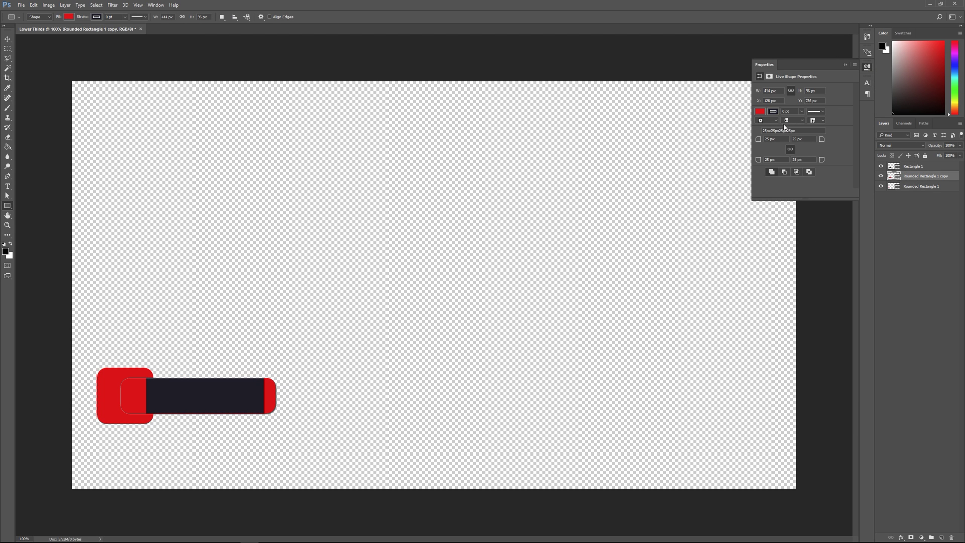
text(15)
key(Return)
click(846, 65)
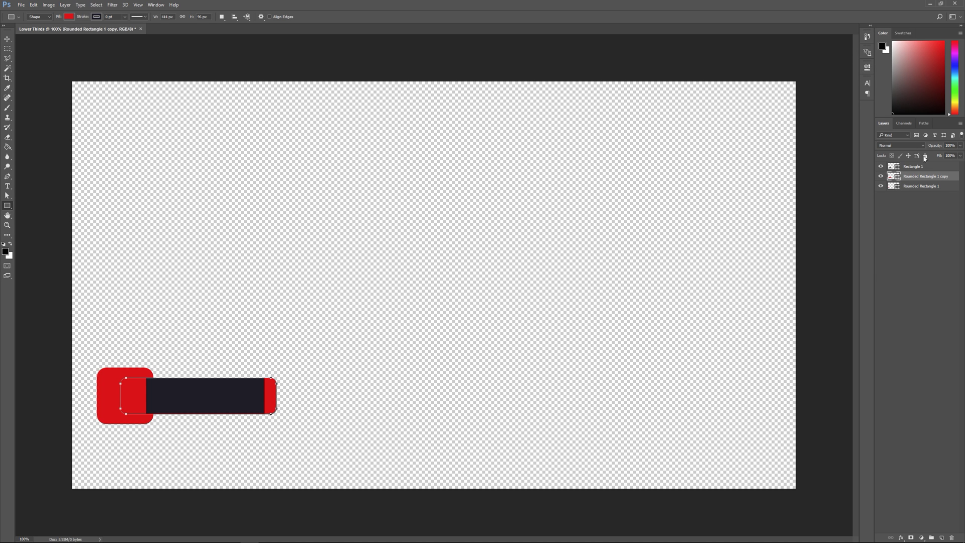
Step: Stretch the dark rectangle slightly wider to the right
click(926, 167)
key(ctrl+t)
drag(267, 397, 273, 396)
key(Return)
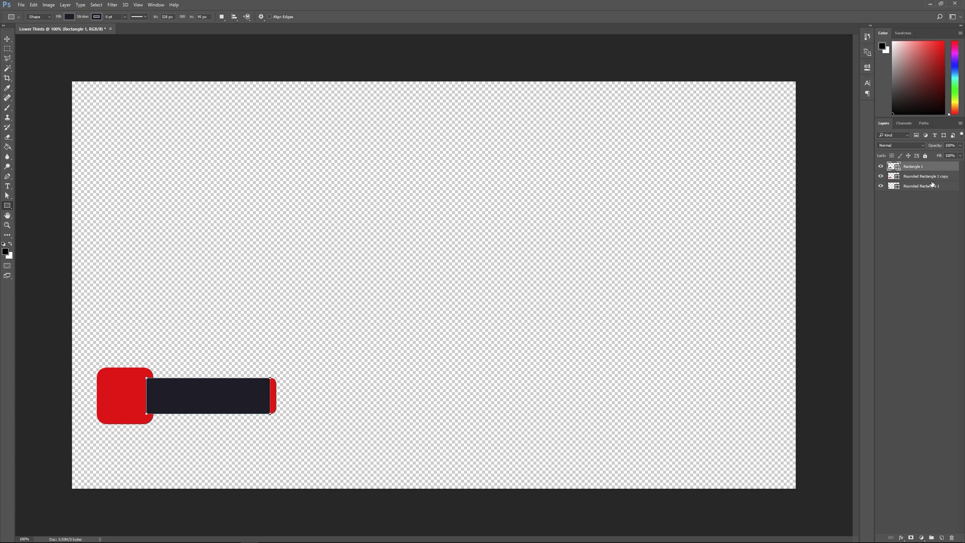
Step: Move Rounded Rectangle 1 to the top of the layer stack
drag(927, 188, 918, 166)
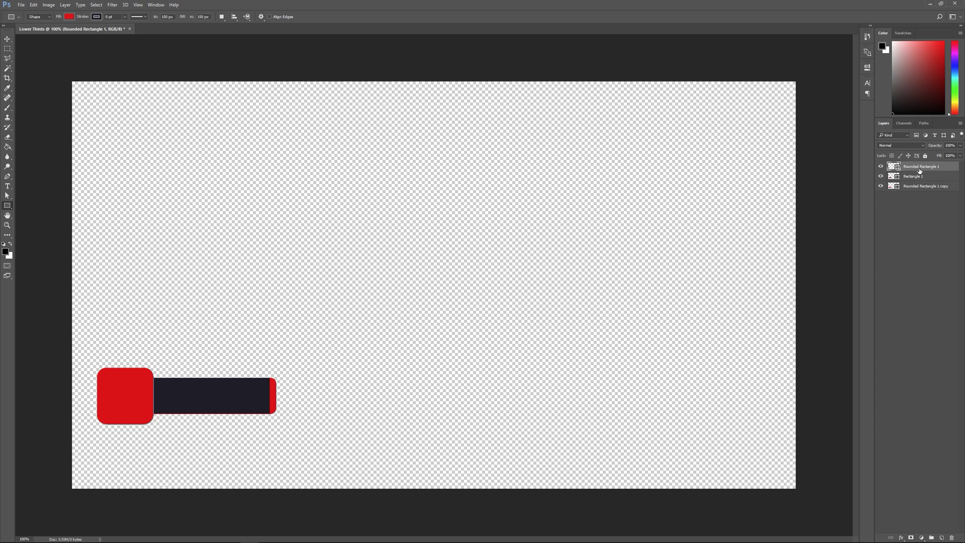
click(910, 228)
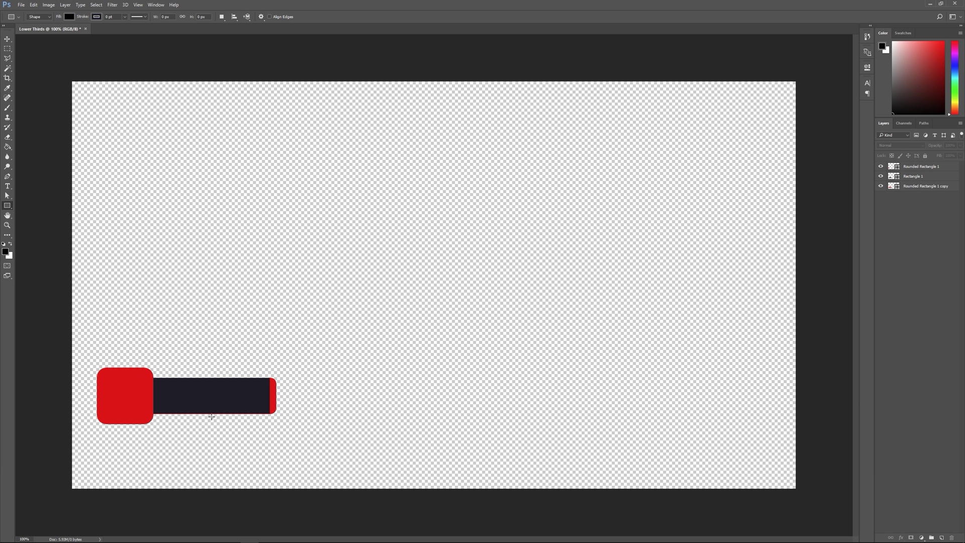
scroll(211, 417, up, 10)
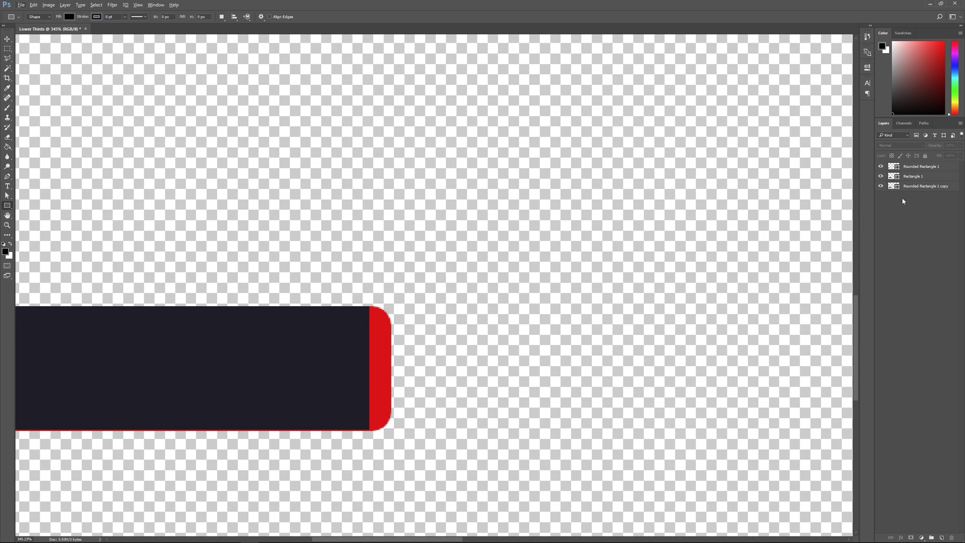
click(928, 169)
key(ctrl+t)
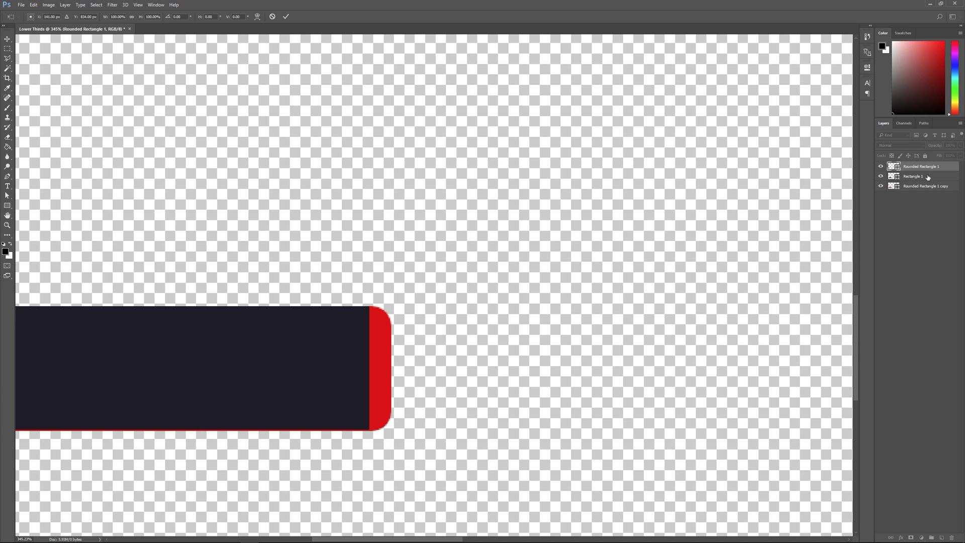
Step: Stretch Rectangle 1's bottom edge down to cover the thin red line
click(928, 177)
key(ctrl+t)
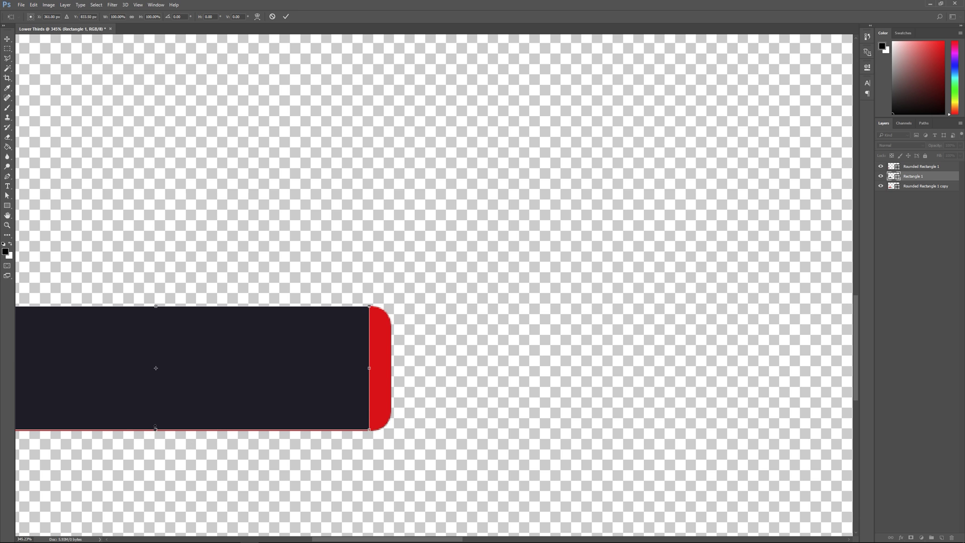
drag(155, 427, 161, 431)
key(Return)
key(u)
scroll(284, 377, down, 5)
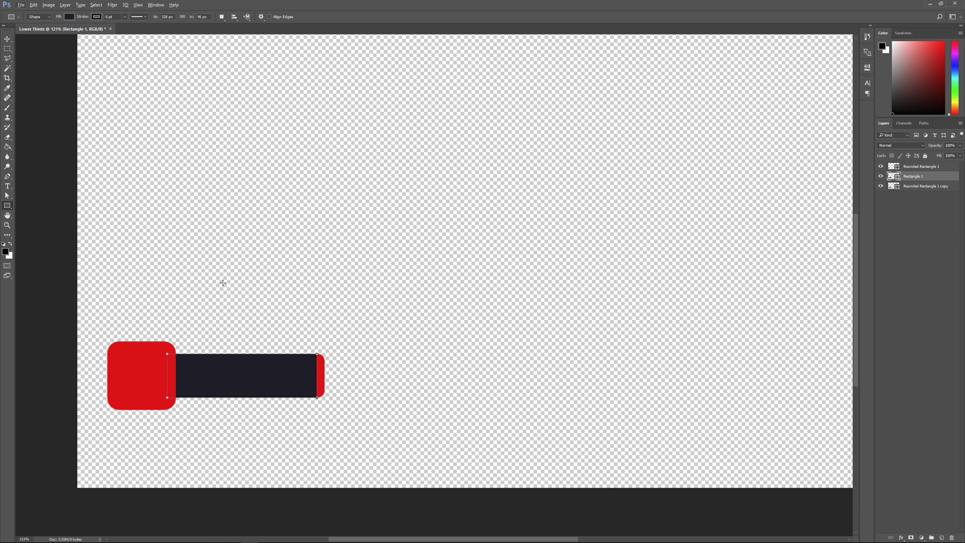
Step: Type SUBSCRIBE! on the dark bar in Uni Sans Heavy Italic, then add the line IF YOU ENJOY!
click(8, 186)
click(186, 319)
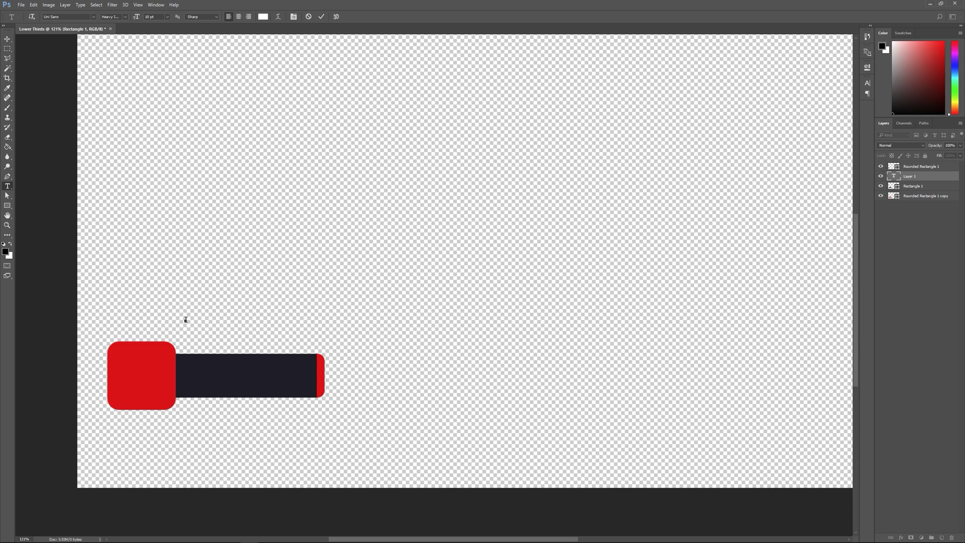
text(SUBSCRIBE!)
mouse_move(186, 366)
mouse_down()
mouse_move(256, 378)
mouse_move(264, 368)
mouse_move(194, 367)
mouse_up()
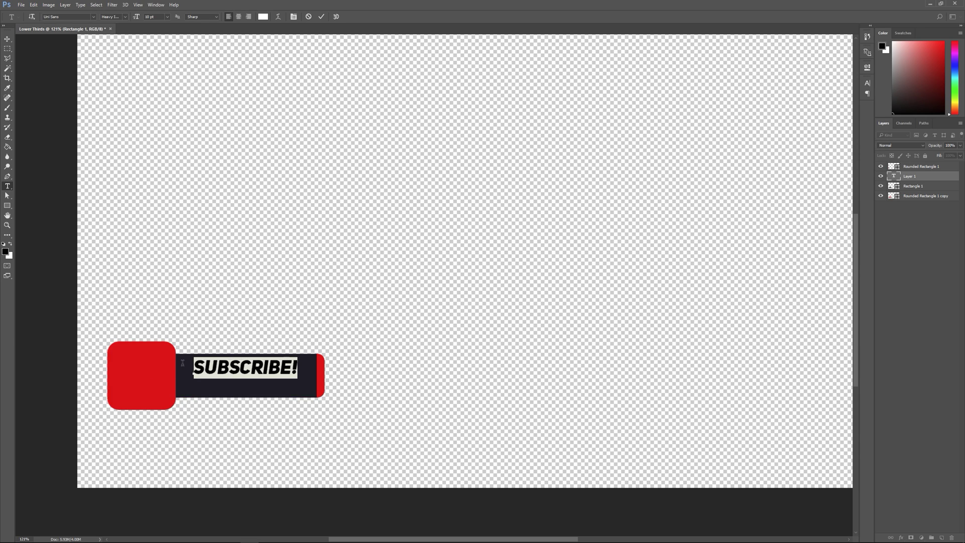
click(94, 17)
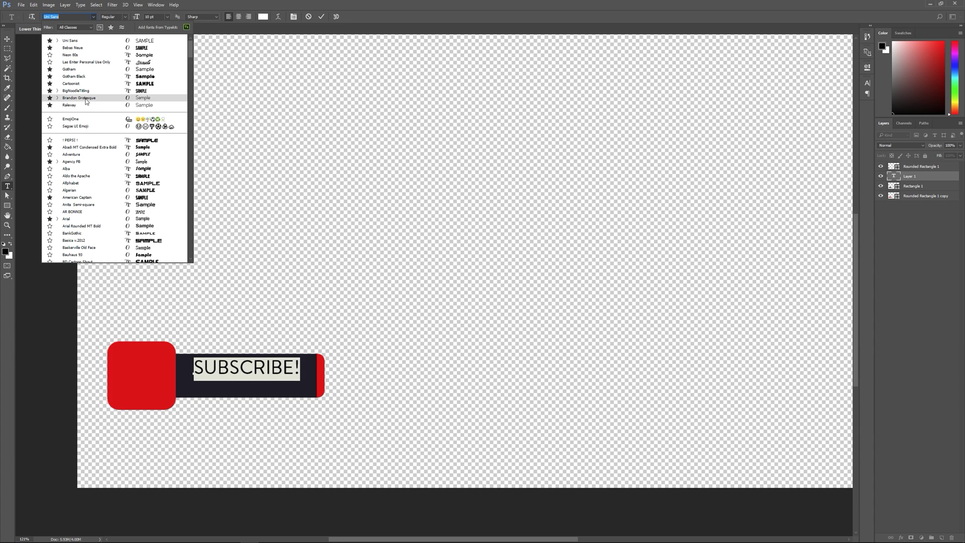
click(309, 13)
click(269, 366)
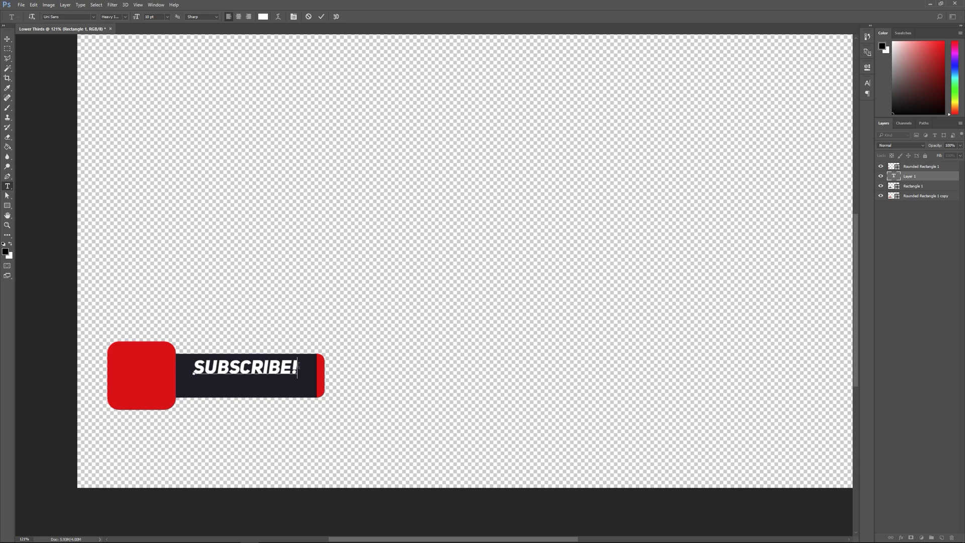
text(IF YOU ENJOY)
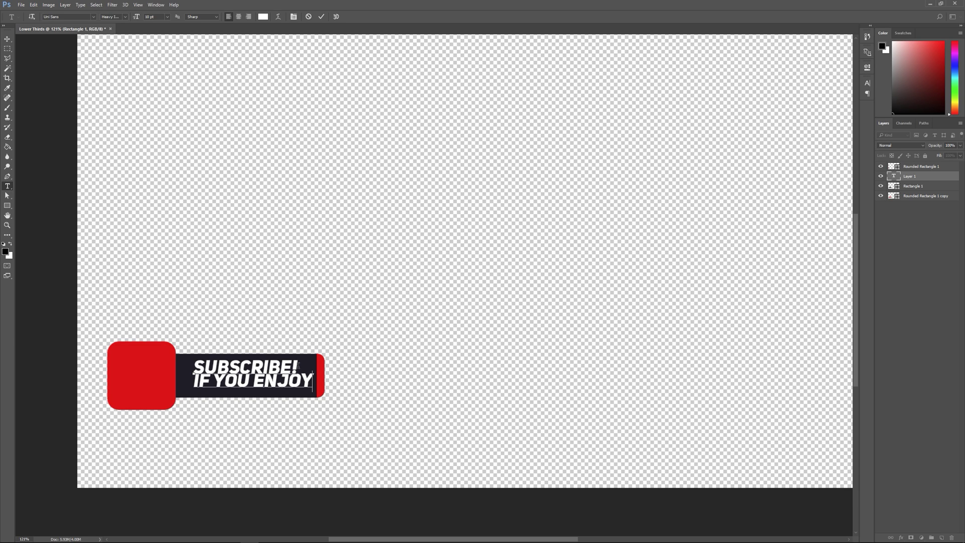
text(!)
Step: Set the IF YOU ENJOY! line to Thin Italic
drag(315, 383, 193, 381)
click(126, 18)
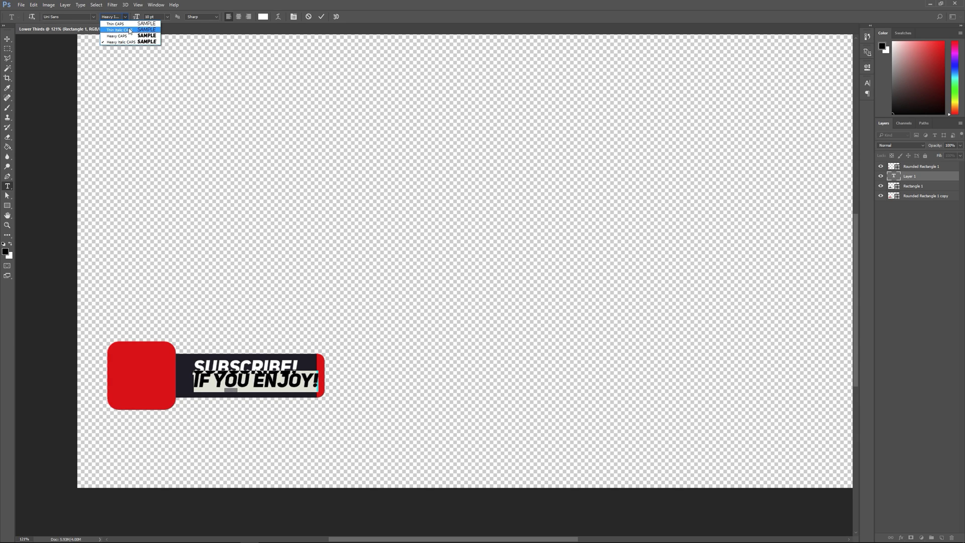
click(115, 39)
click(311, 384)
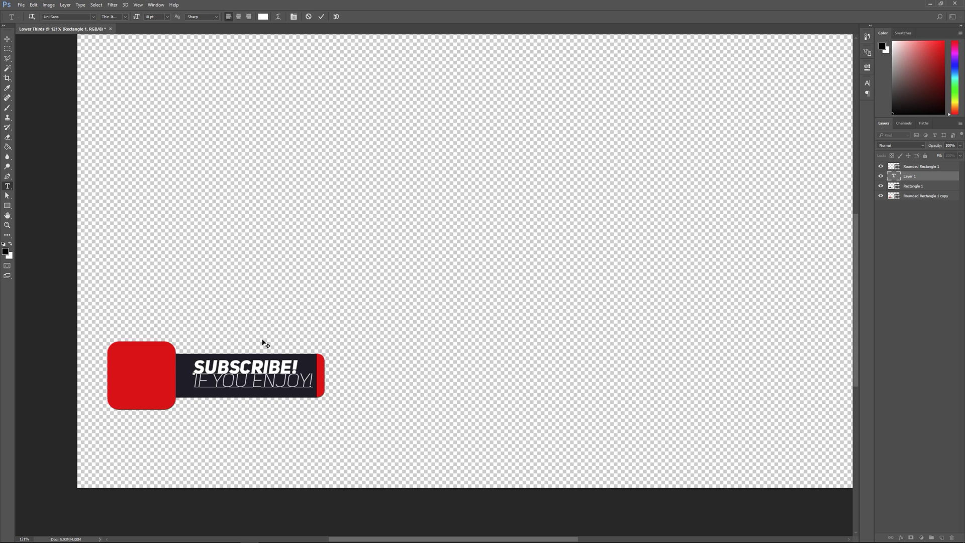
Step: Remove the exclamation mark from SUBSCRIBE and enlarge it to 12.5 pt
key(Up)
key(BackSpace)
key(BackSpace)
text(E)
key(shift+Left)
key(shift+Left)
key(shift+Left)
key(shift+Left)
key(shift+Left)
key(shift+Left)
key(shift+Left)
key(shift+Left)
key(shift+Left)
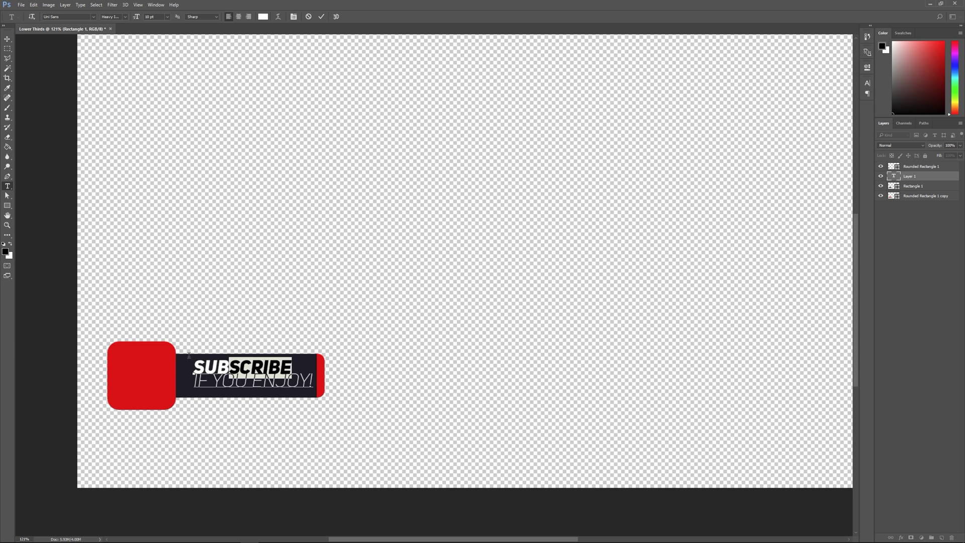
click(149, 17)
scroll(150, 18, up, 4)
scroll(149, 19, down, 2)
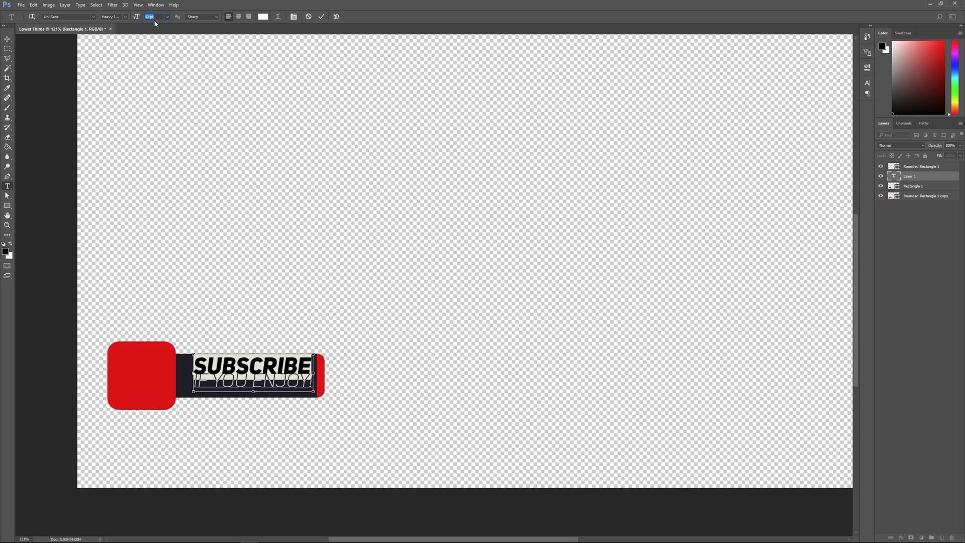
text(.5)
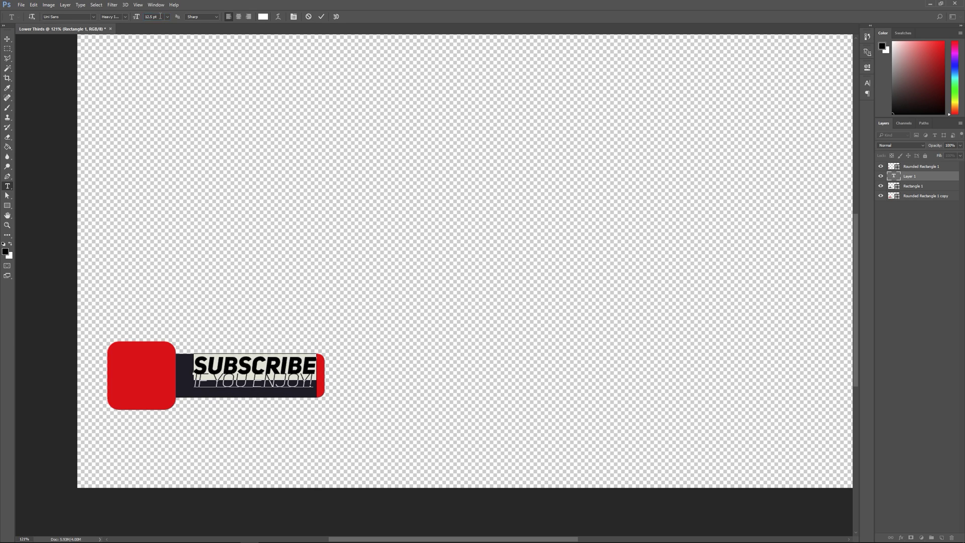
Step: Tighten the leading between the two text lines and commit the edits
key(ctrl+a)
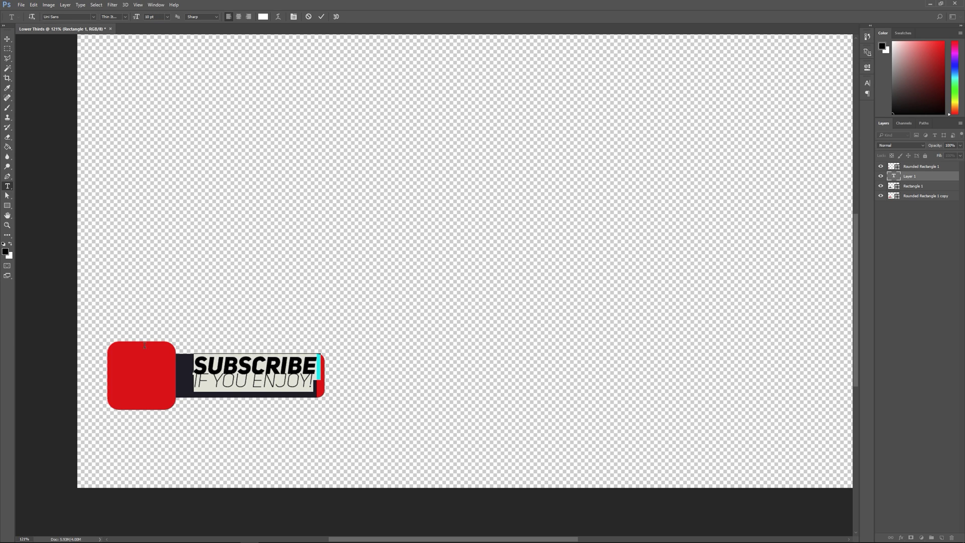
click(867, 83)
click(835, 104)
scroll(835, 104, up, 3)
scroll(835, 104, down, 2)
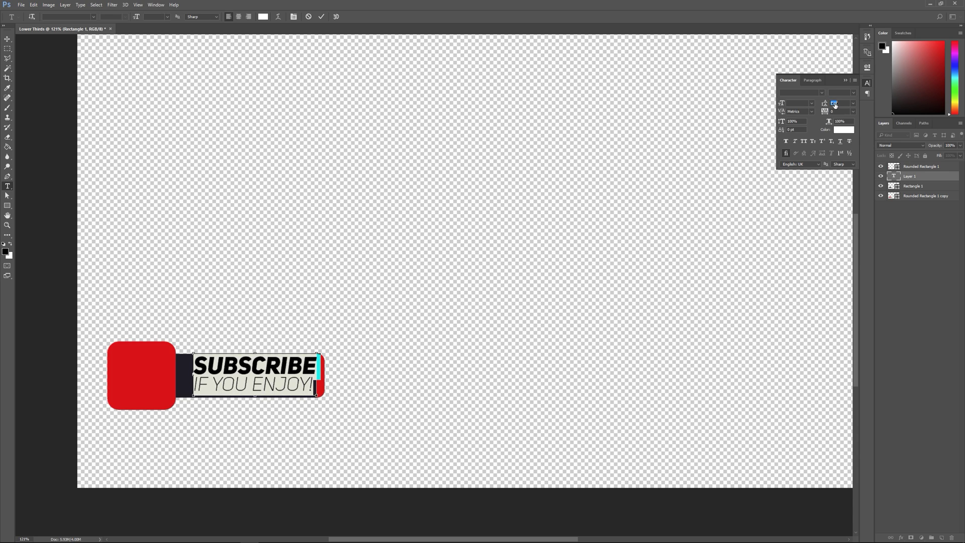
click(868, 83)
key(ctrl+Return)
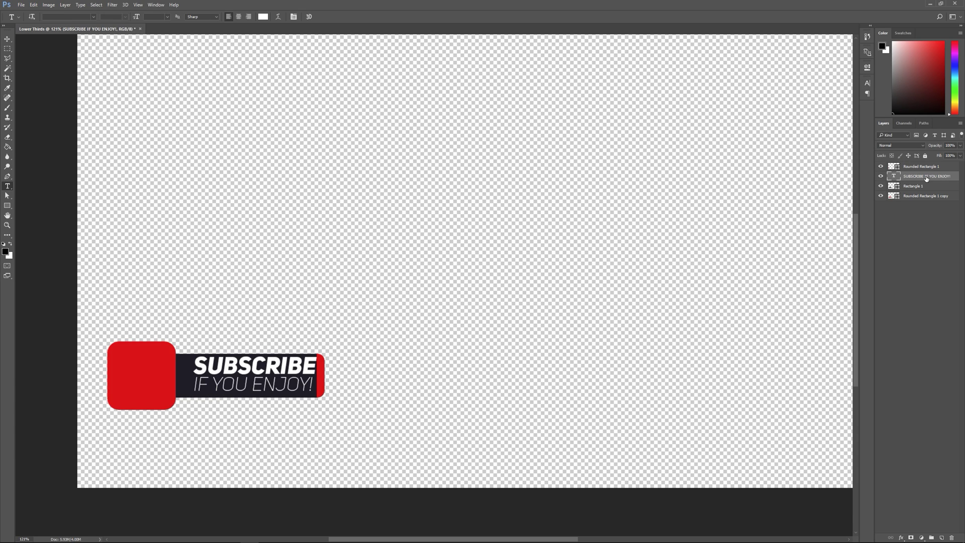
Step: Nudge the text and scale it down to about 92% to fit the bar
key(ctrl+t)
drag(256, 375, 248, 376)
drag(309, 355, 295, 368)
Step: Drag YouTube-icon-full_color.png from Downloads > 1. Pictures onto the Photoshop canvas
key(Return)
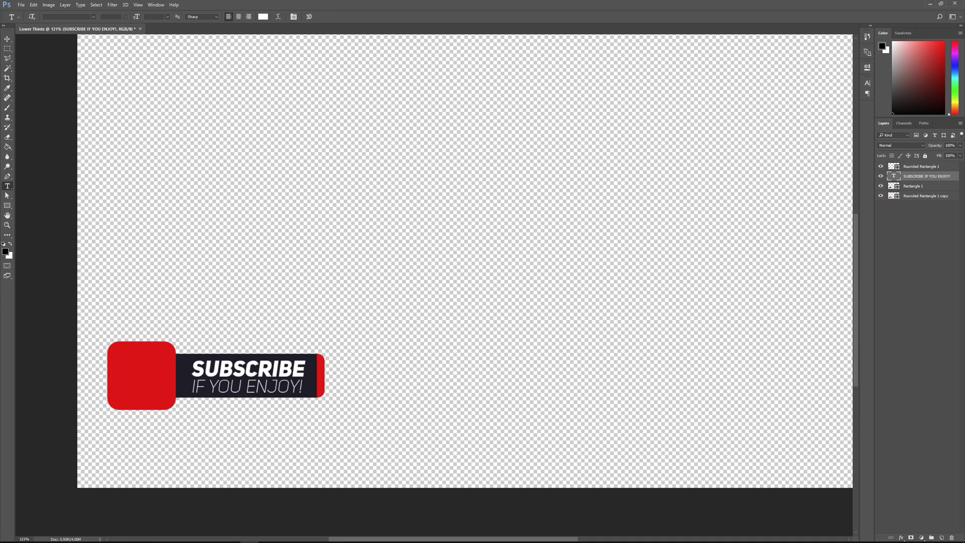
click(65, 536)
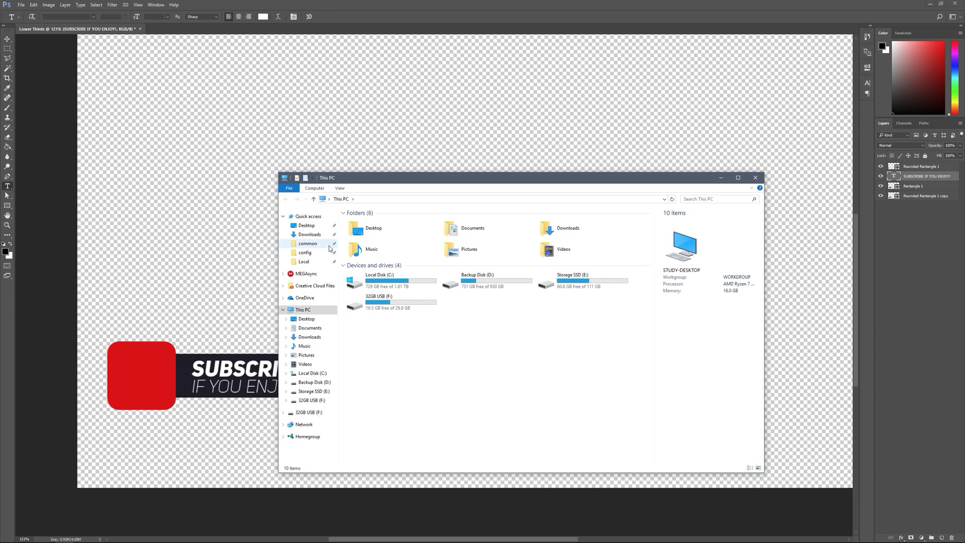
click(309, 234)
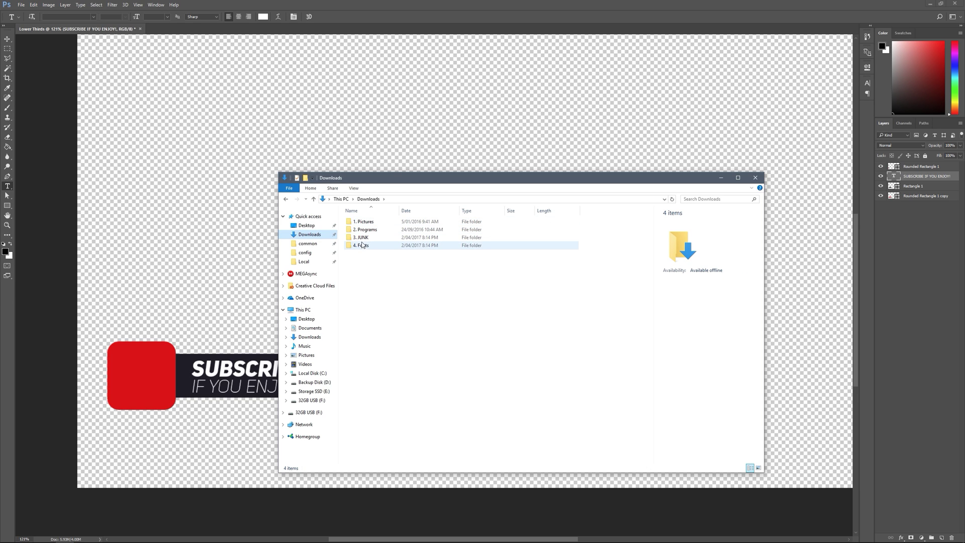
double_click(372, 223)
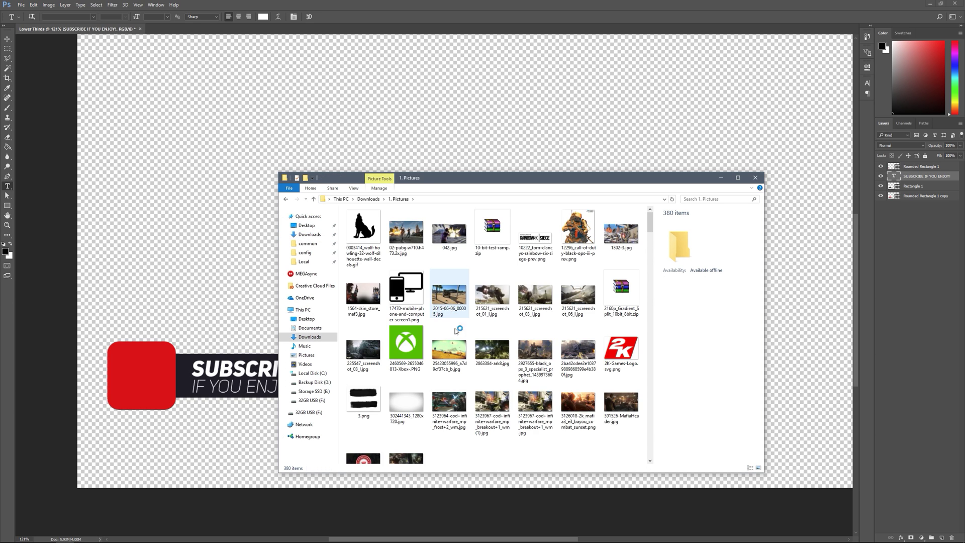
scroll(477, 326, down, 20)
scroll(488, 370, down, 10)
drag(406, 432, 204, 286)
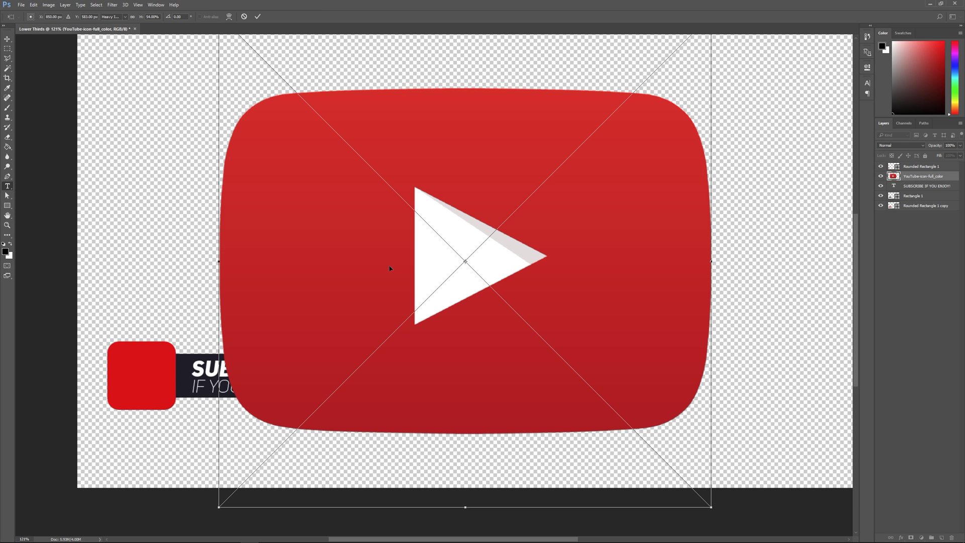
Step: Rasterize the YouTube icon layer and delete its white play triangle to transparency
key(Return)
click(8, 68)
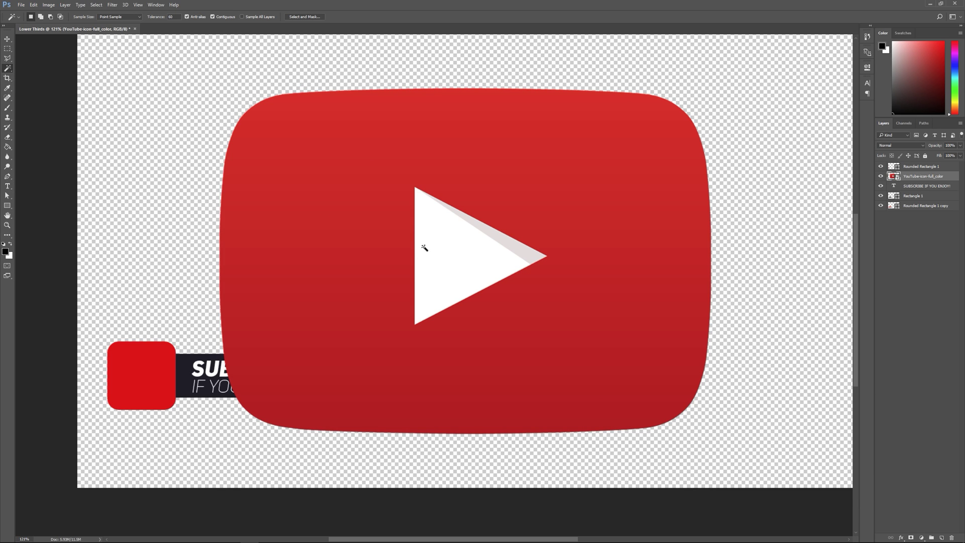
click(476, 251)
key(Delete)
click(482, 201)
right_click(919, 176)
click(886, 318)
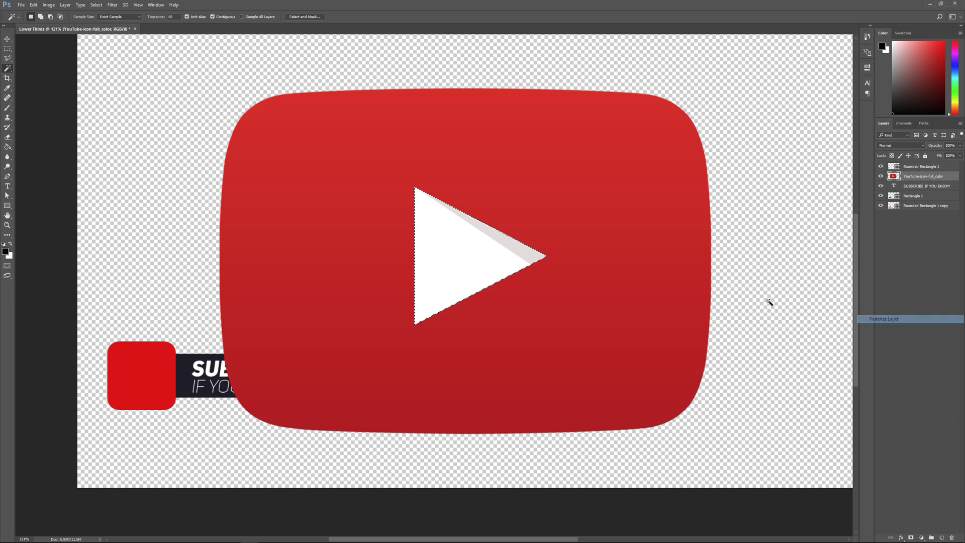
key(Delete)
key(ctrl+d)
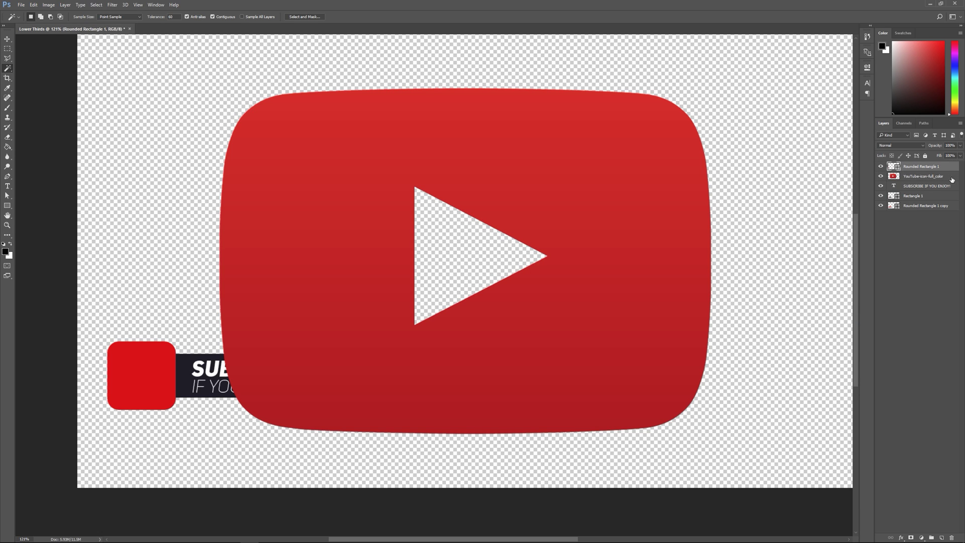
Step: Add a white Color Overlay layer style to the YouTube logo
double_click(947, 176)
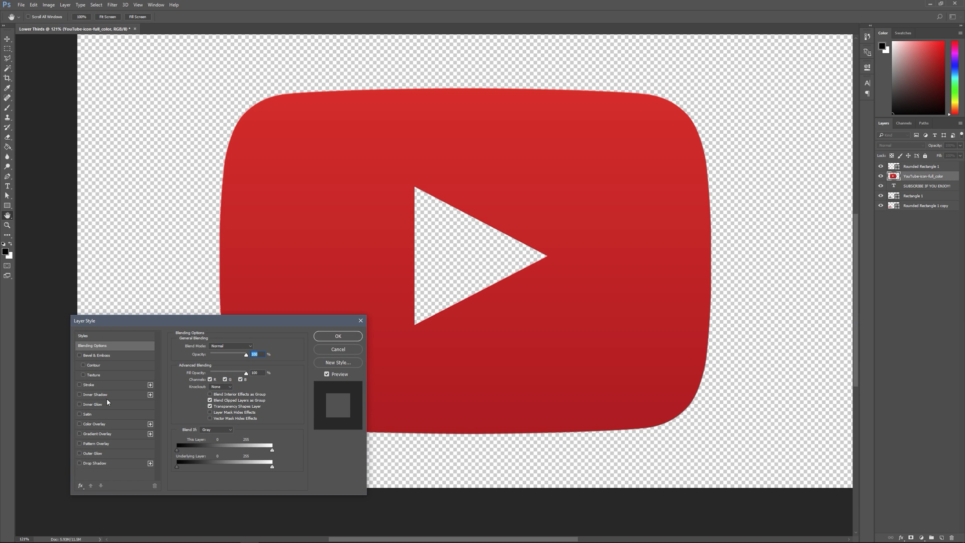
click(94, 424)
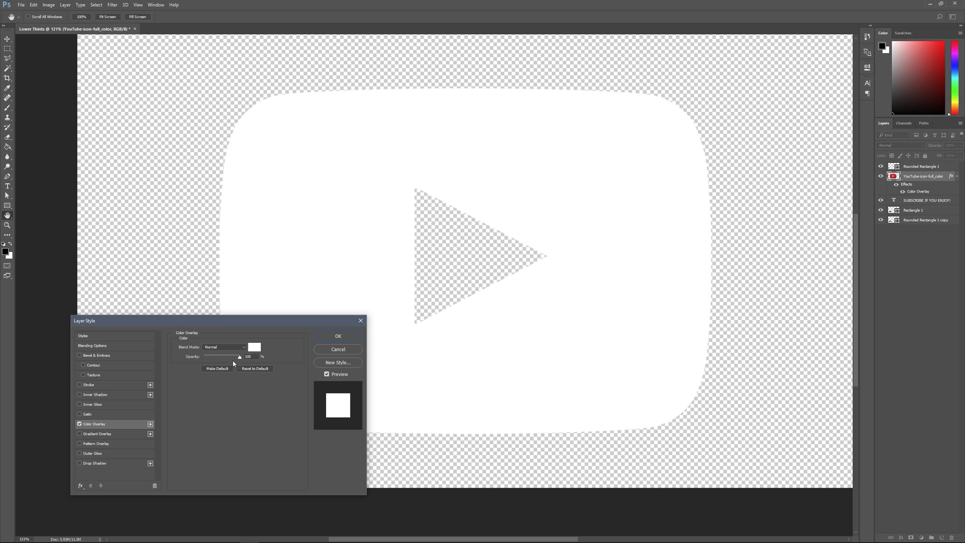
click(338, 336)
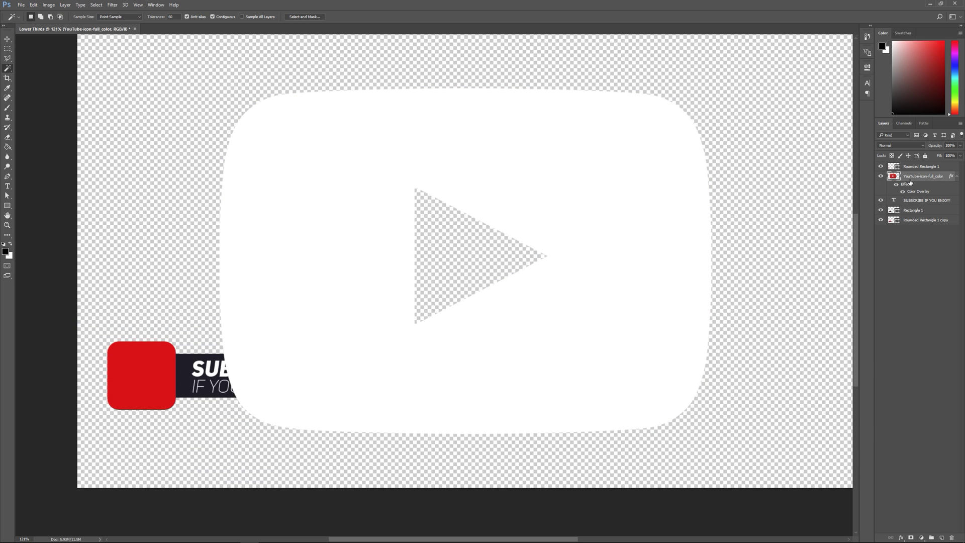
Step: Shrink the logo to about 9% onto the red square and move its layer on top
key(ctrl+t)
drag(706, 97, 142, 376)
key(Return)
drag(925, 176, 927, 164)
Step: Nudge the play logo into the centre of the red square
click(955, 167)
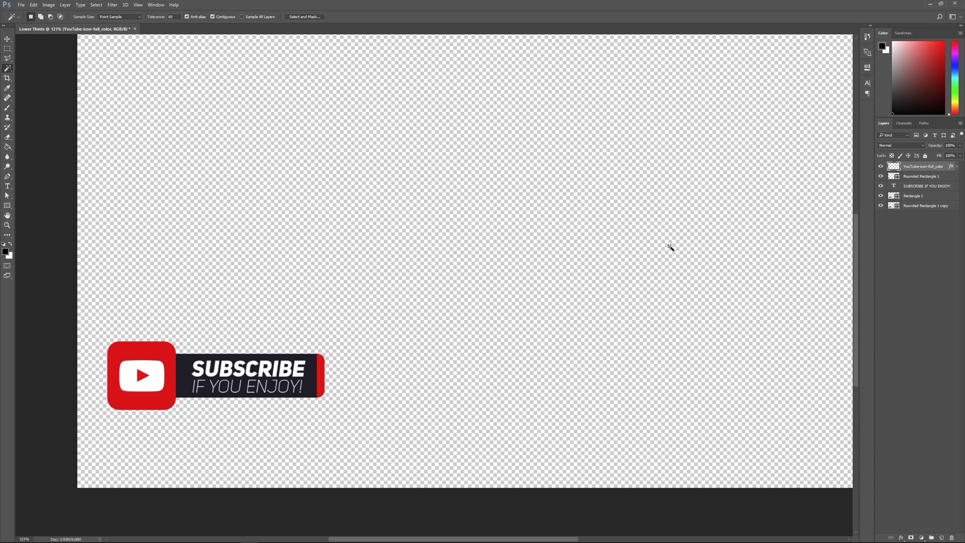
key(ctrl+Left)
key(ctrl+Left)
key(ctrl+Down)
key(ctrl+Up)
key(ctrl+Down)
Step: Rename the logo, red square and text layers ICON, SQR and TXT
double_click(924, 166)
text(ICON)
key(Return)
double_click(933, 177)
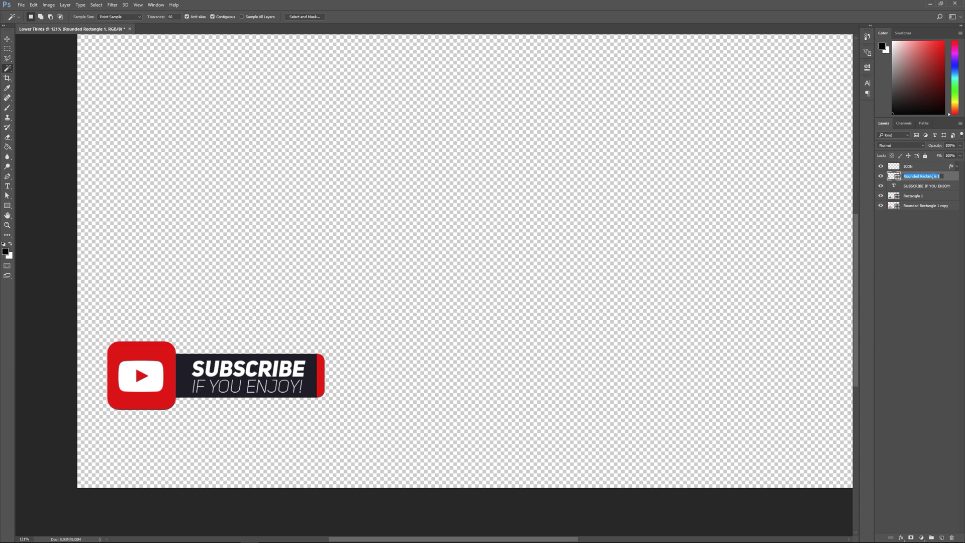
text(SQR)
key(Return)
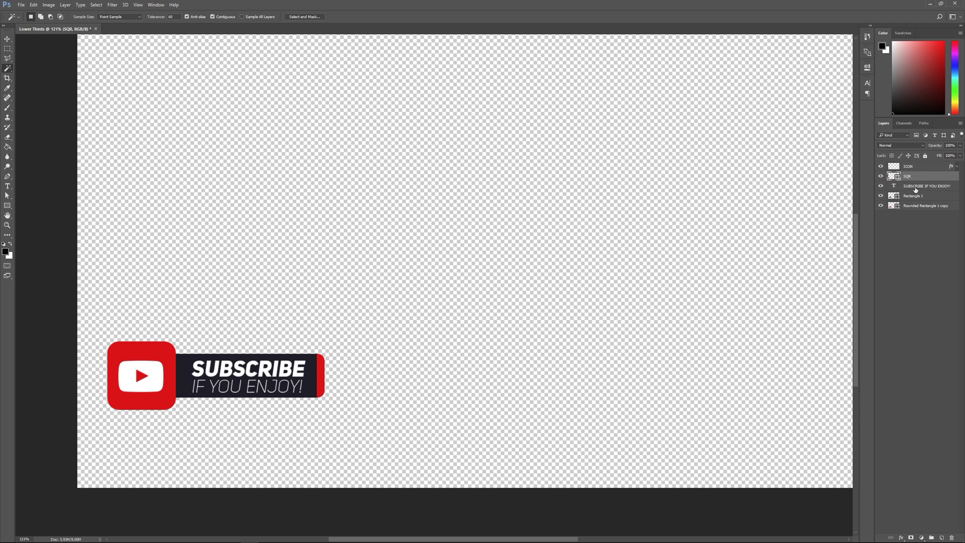
double_click(917, 186)
text(TXT)
key(Return)
Step: Rename the rectangles G RECT and R RECT, then hide every layer except R RECT
double_click(915, 197)
text(G RECT)
key(Return)
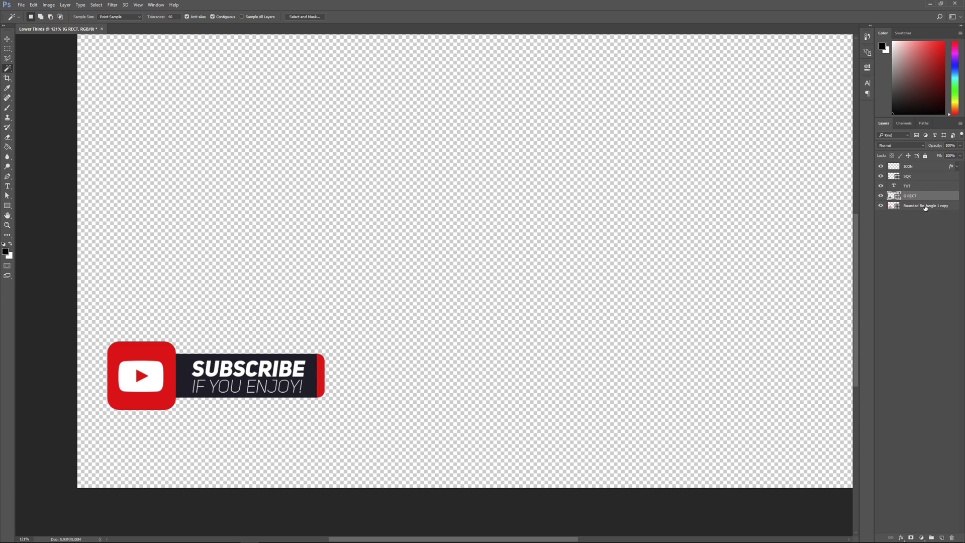
double_click(924, 206)
text(R RECT)
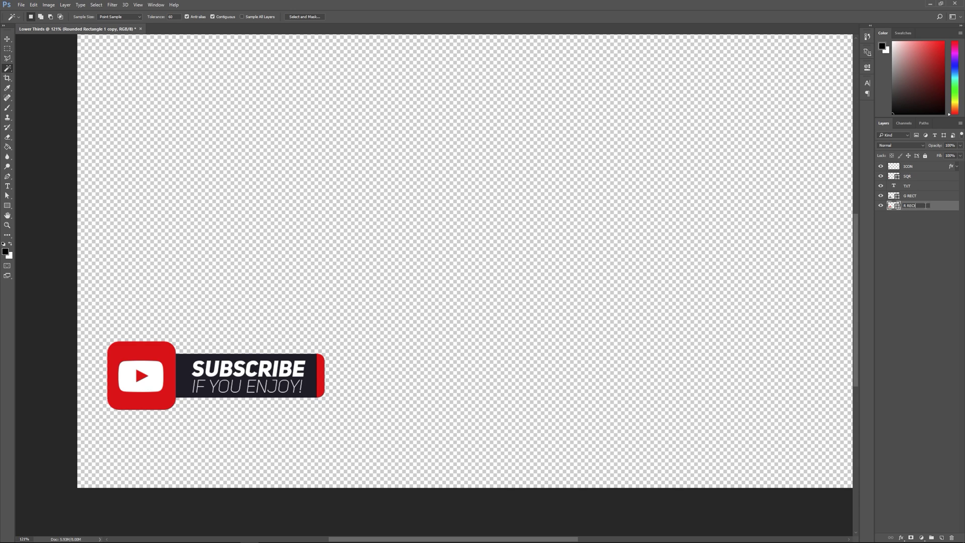
key(Return)
double_click(914, 206)
text(R RECT)
key(Return)
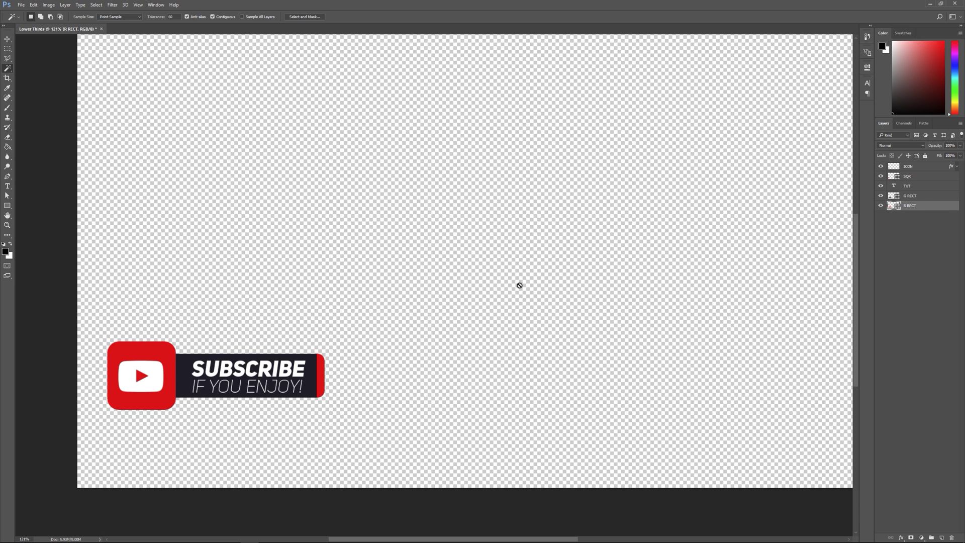
scroll(556, 254, down, 4)
drag(880, 166, 884, 197)
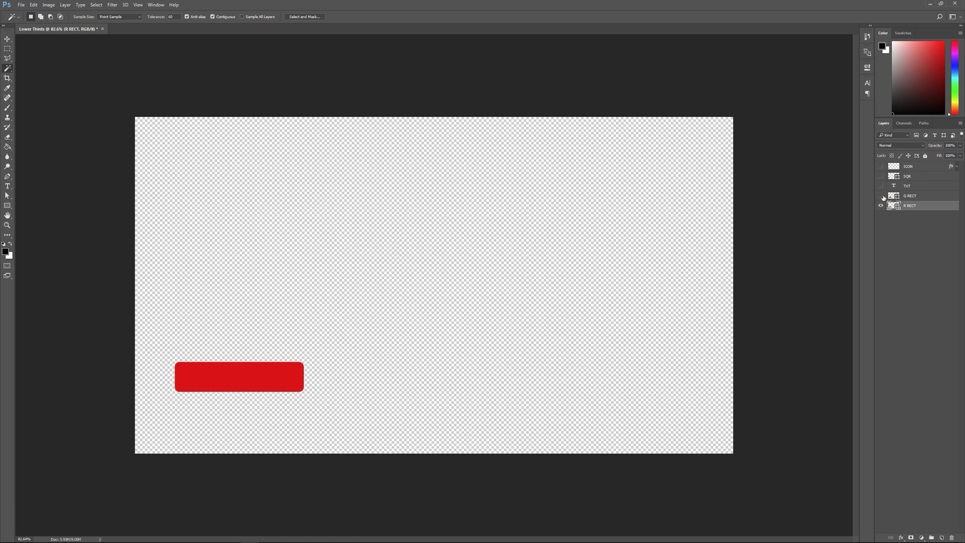
Step: Quick Export the red bar layer as a PNG named 'red'
click(21, 4)
mouse_move(75, 113)
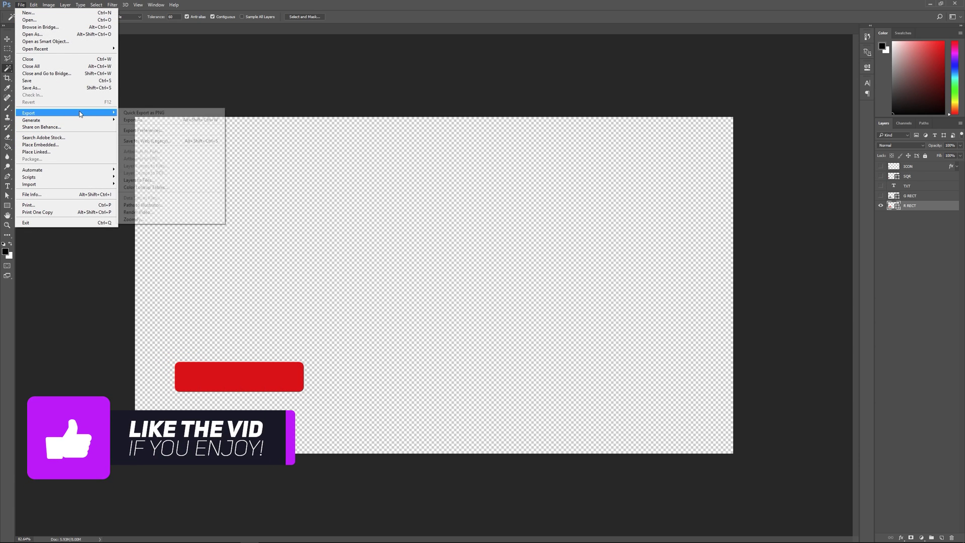
click(135, 114)
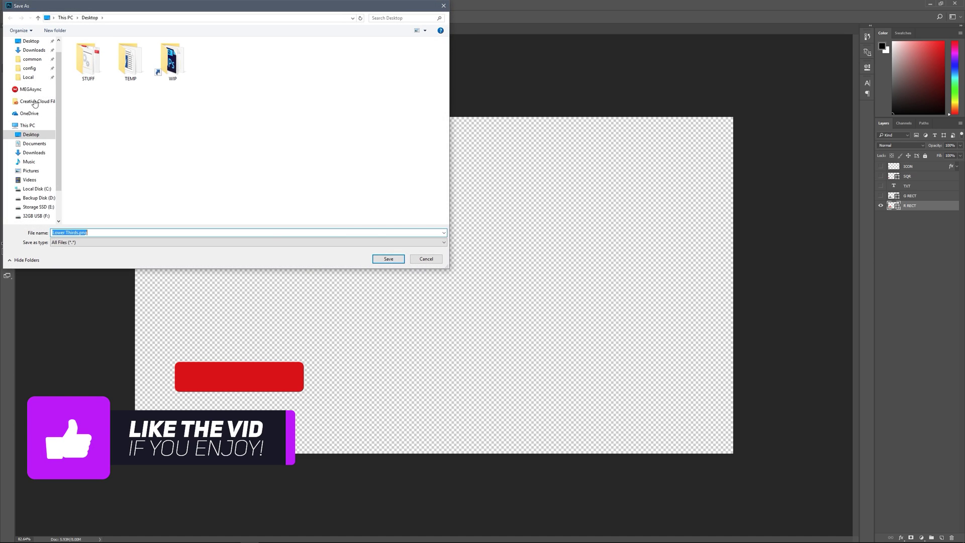
click(94, 232)
text(red)
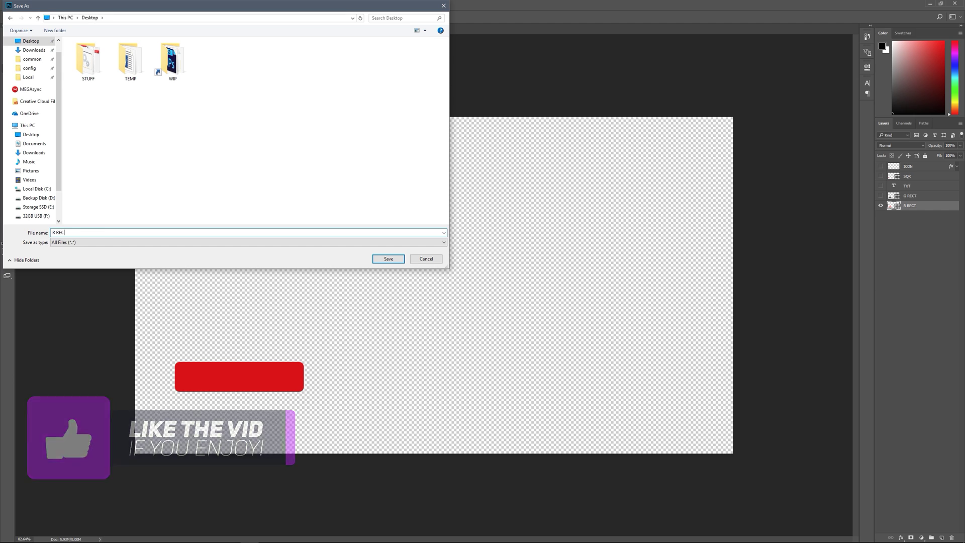
key(Return)
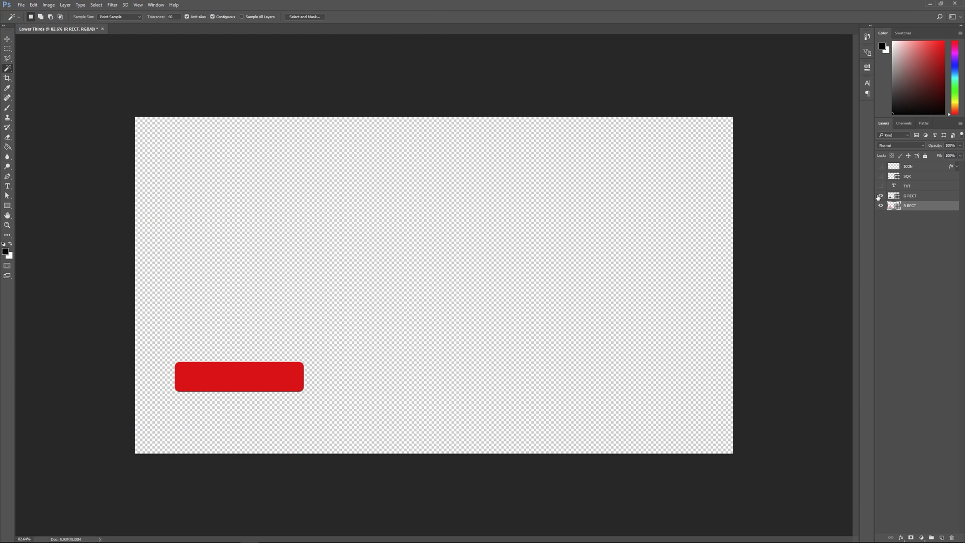
Step: Show only the dark bar layer and Quick Export it as a PNG named 'G'
click(879, 195)
click(879, 205)
click(21, 4)
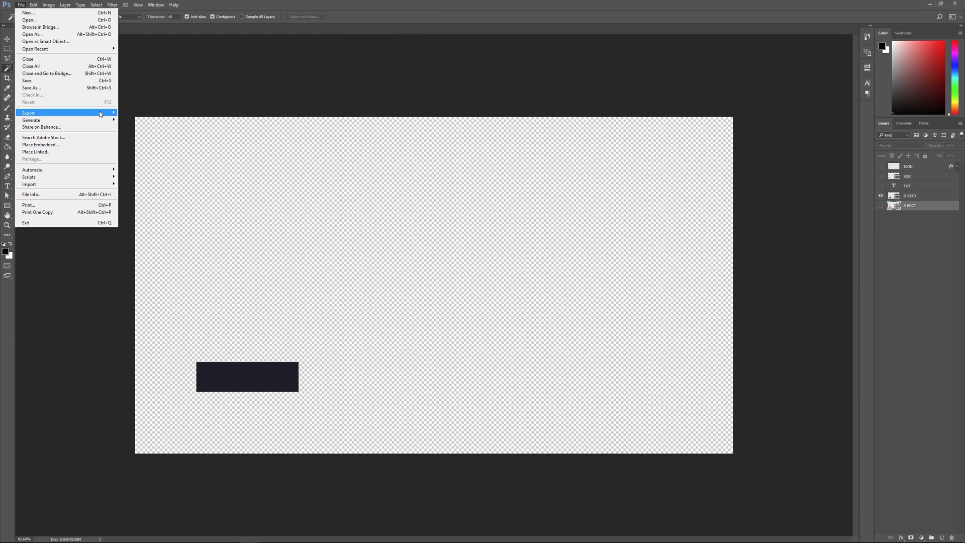
mouse_move(100, 113)
click(147, 112)
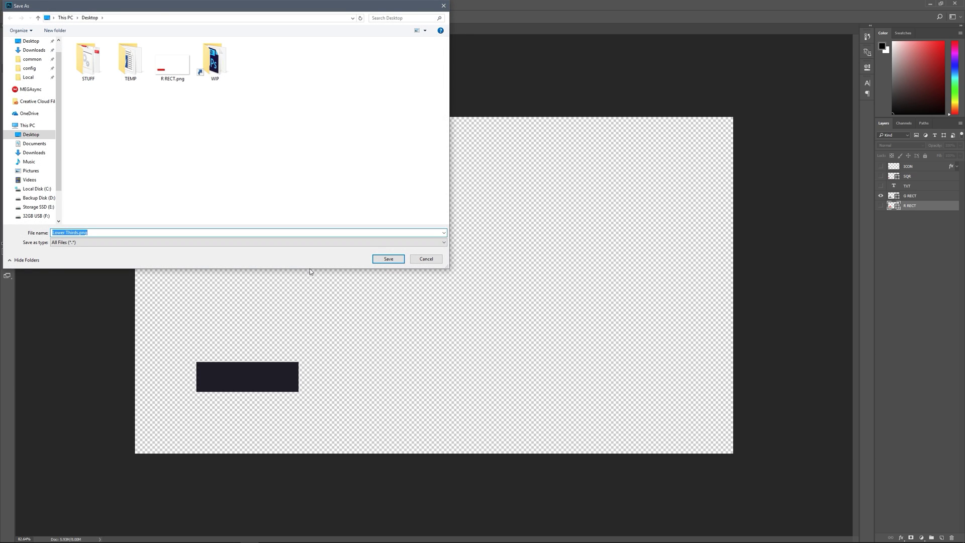
text(G RECT)
click(394, 258)
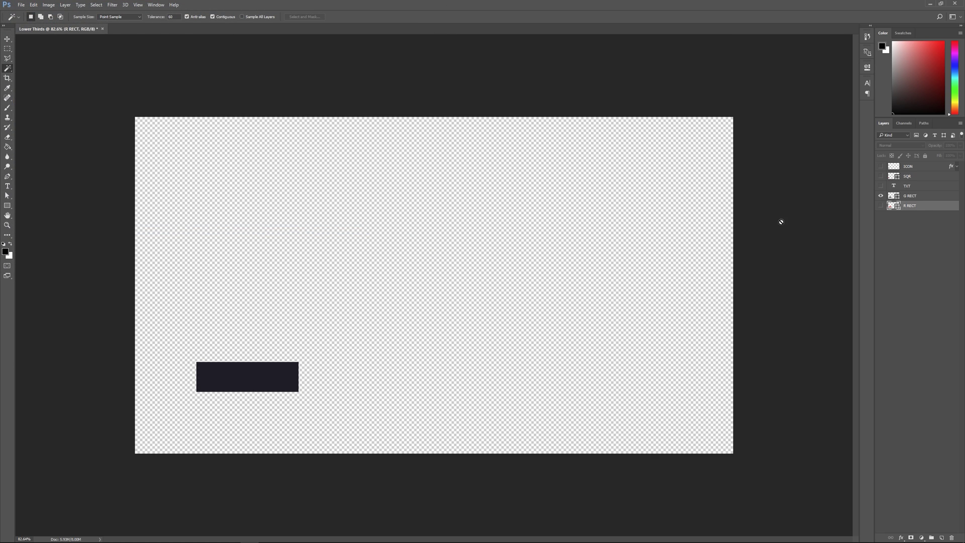
Step: Show the ICON and SQR layers instead and Quick Export the YouTube icon as a PNG
click(880, 205)
click(880, 176)
click(881, 166)
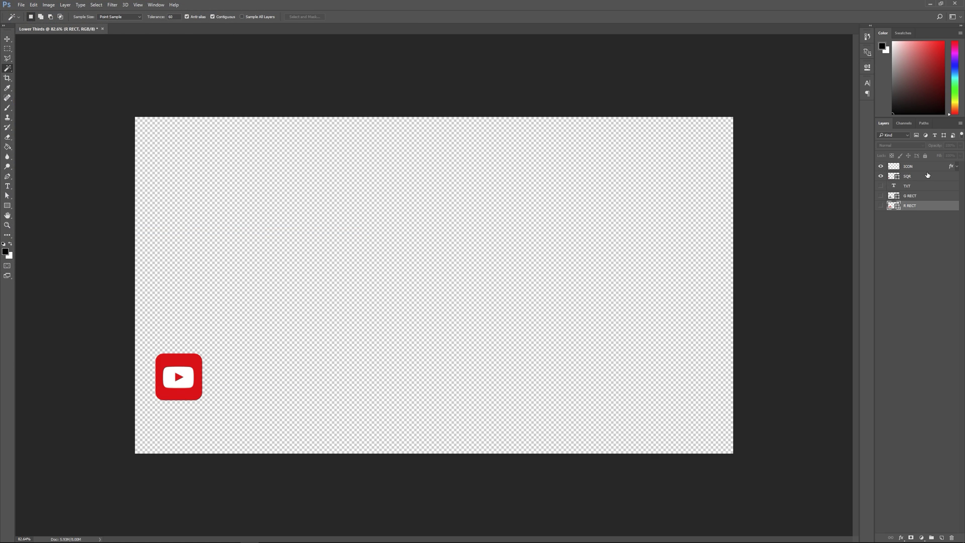
click(22, 5)
click(130, 113)
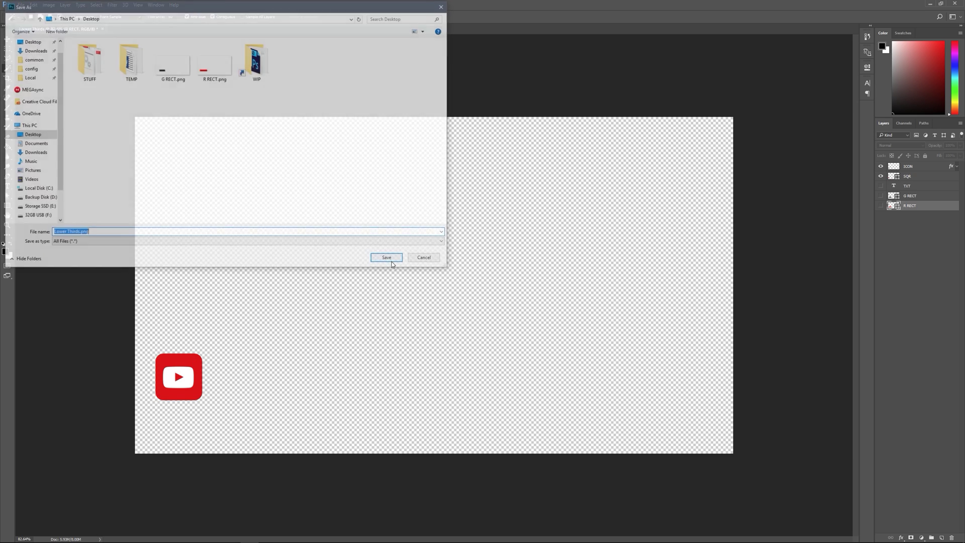
click(388, 258)
Step: Leave only the TXT text layer visible, hiding the SQR and ICON layers
click(880, 186)
click(880, 175)
click(880, 166)
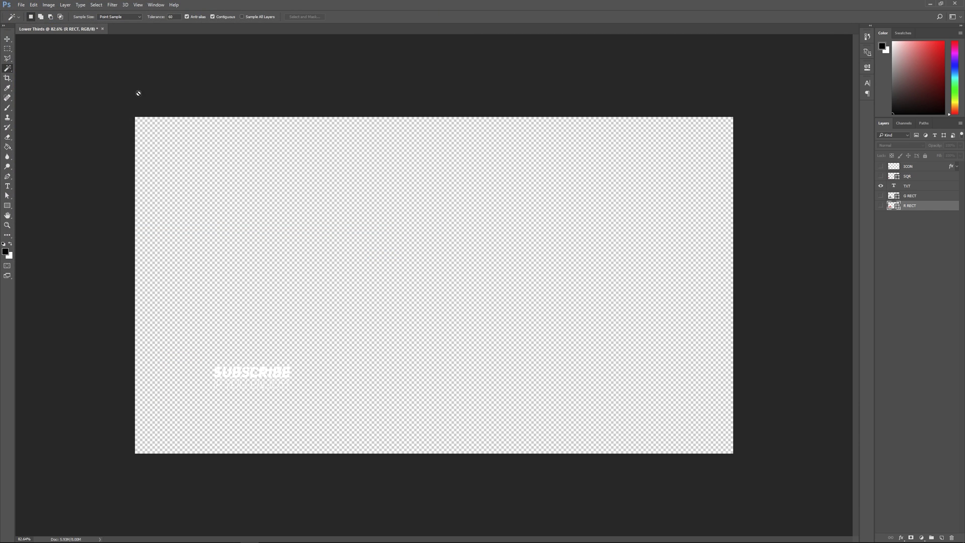
click(20, 4)
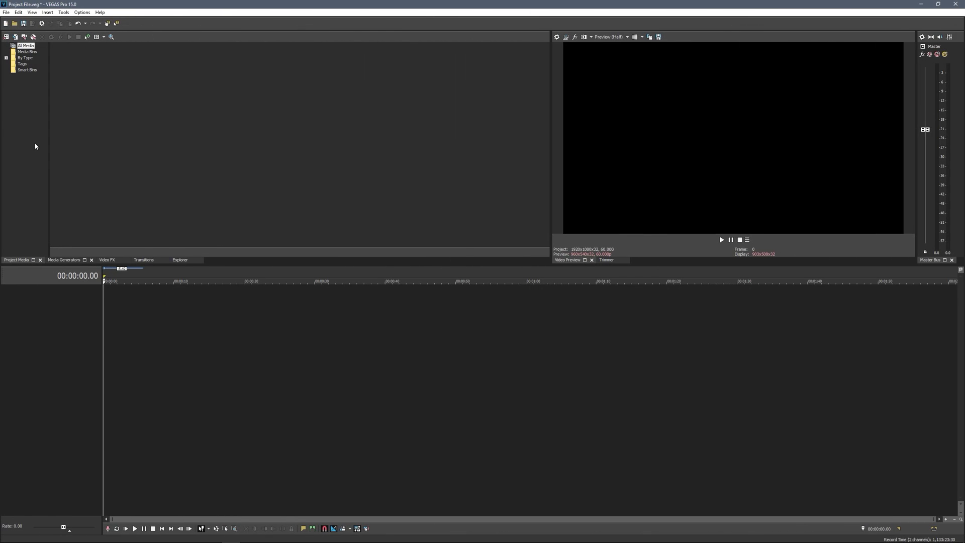
Step: Create a new 1920×1080, 60 fps project without saving the old one, with resample disabled
click(3, 11)
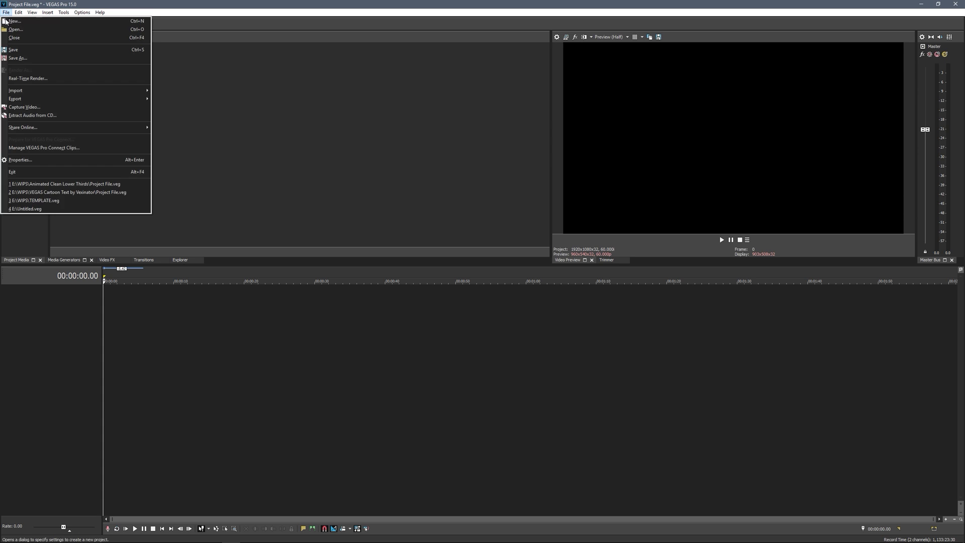
click(9, 22)
click(504, 212)
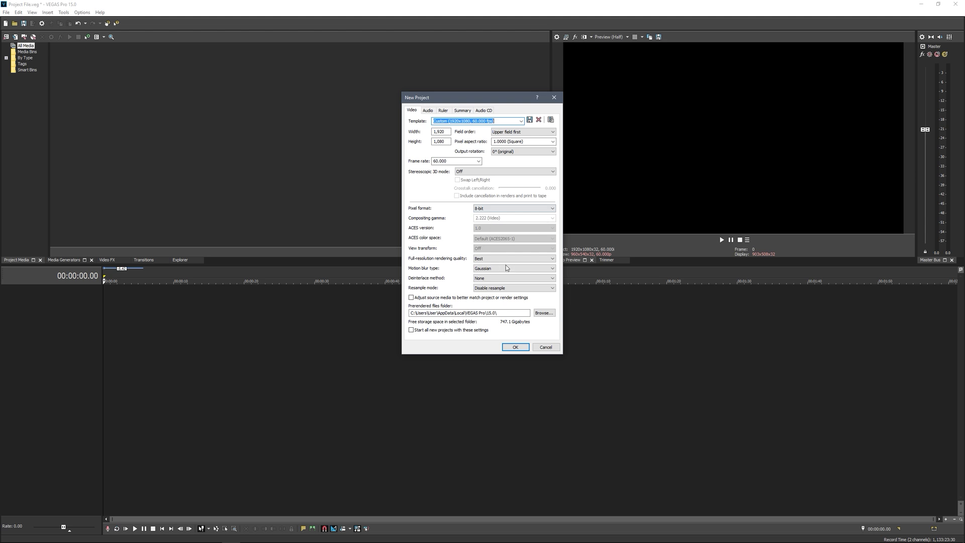
click(490, 288)
click(491, 305)
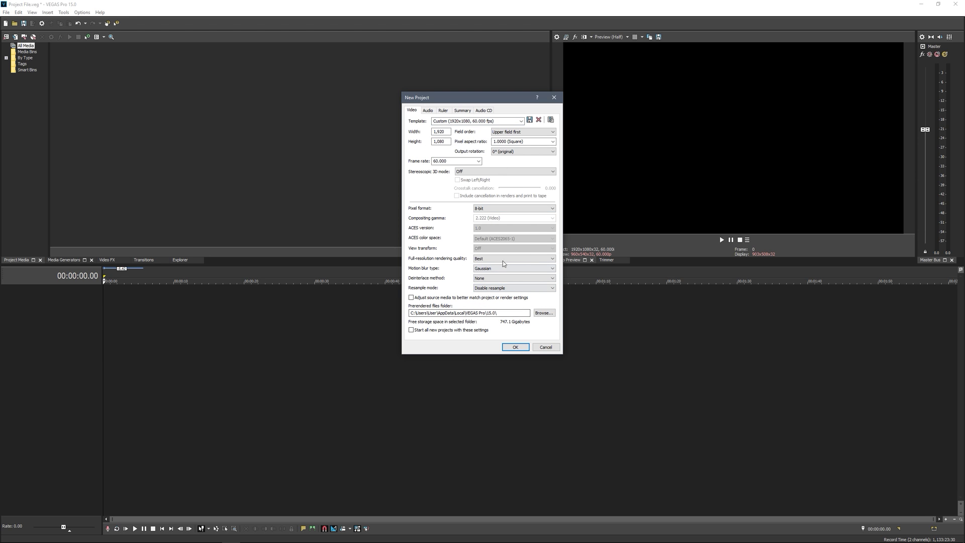
click(510, 346)
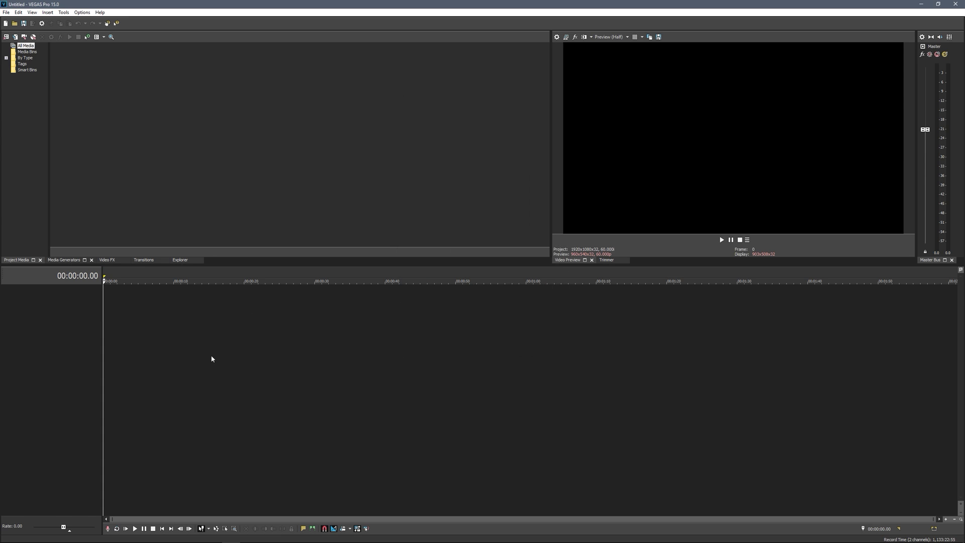
Step: Import the four exported PNGs from the Desktop into Project Media
click(64, 535)
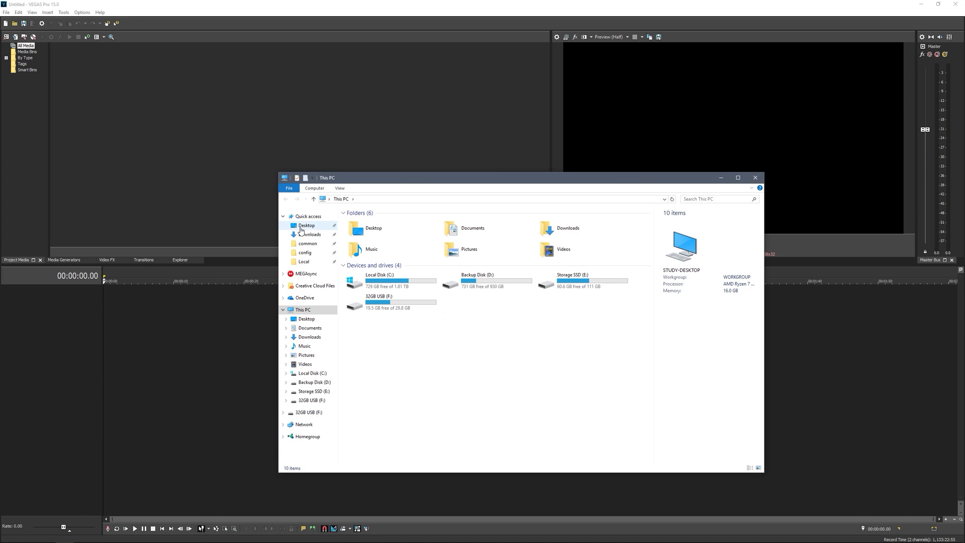
click(306, 225)
drag(627, 296, 162, 149)
click(163, 149)
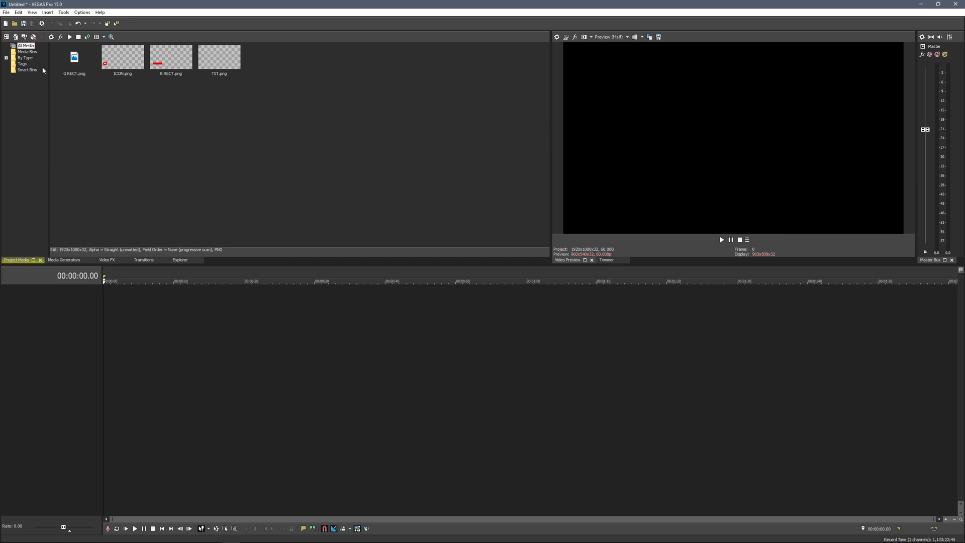
Step: Place ICON, TXT, G RECT and R RECT on four separate tracks at the timeline start
drag(143, 65, 105, 297)
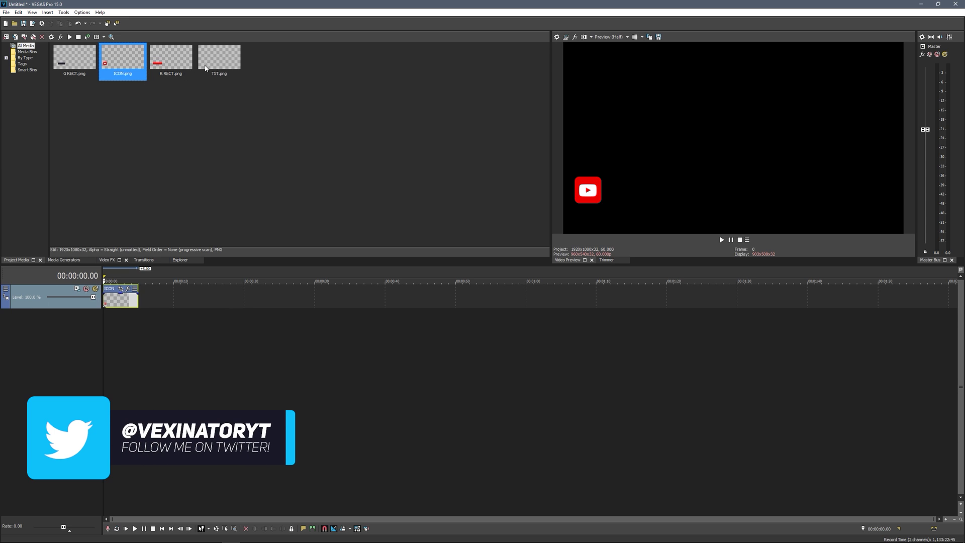
drag(219, 60, 103, 319)
drag(75, 59, 104, 343)
drag(171, 59, 107, 370)
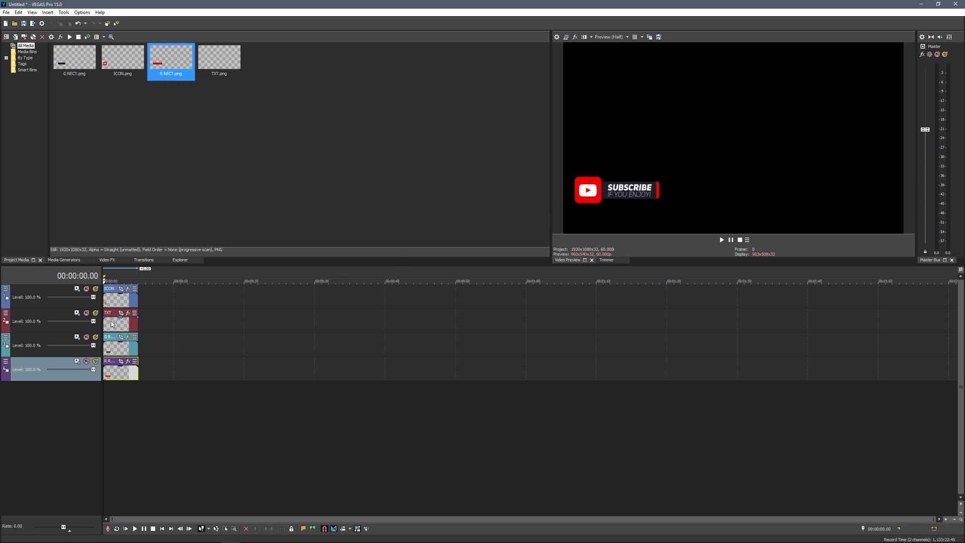
Step: Shift the TXT, G RECT and R RECT clips later on the timeline
drag(112, 323, 156, 323)
drag(116, 350, 158, 349)
drag(116, 375, 166, 375)
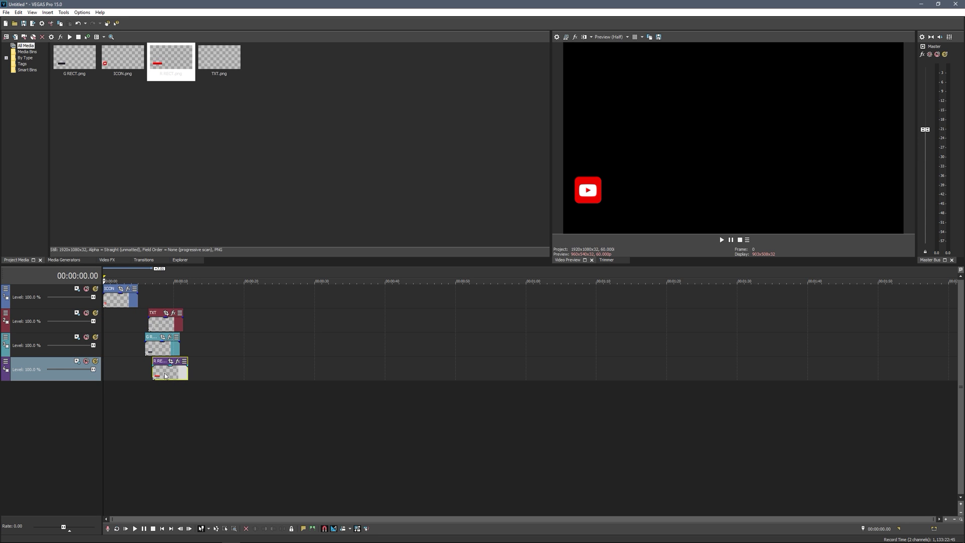
Step: Open the ICON clip's Pan/Crop editor with its cursor synced to the main timeline
click(106, 296)
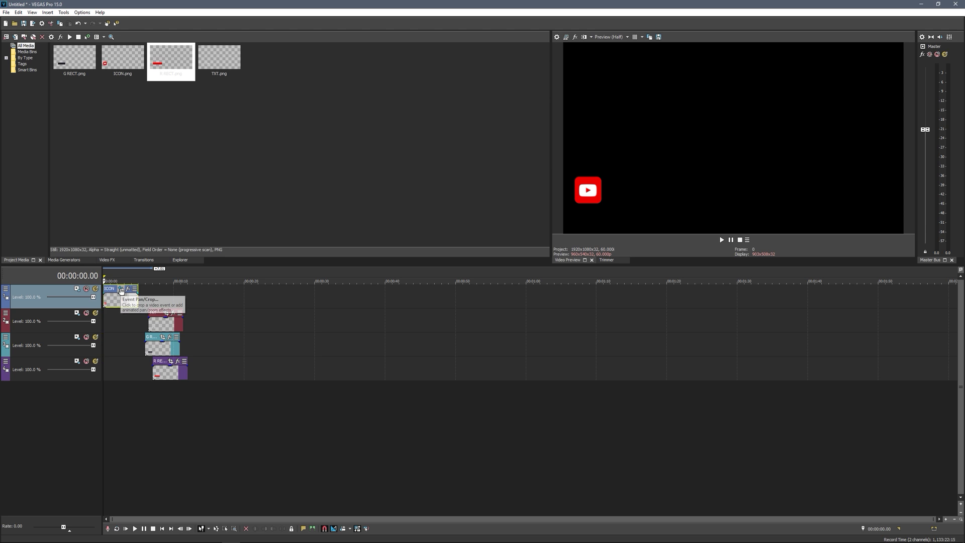
click(121, 290)
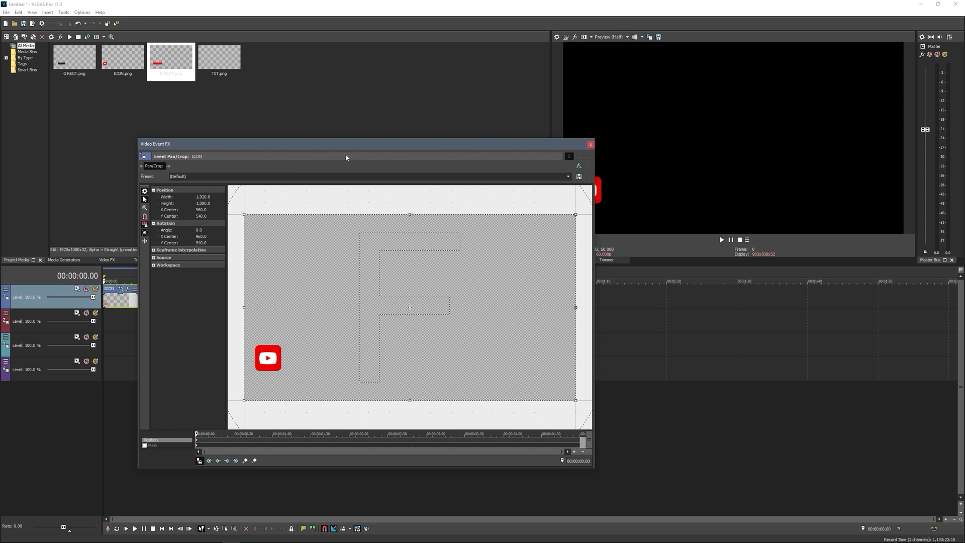
drag(331, 145, 182, 139)
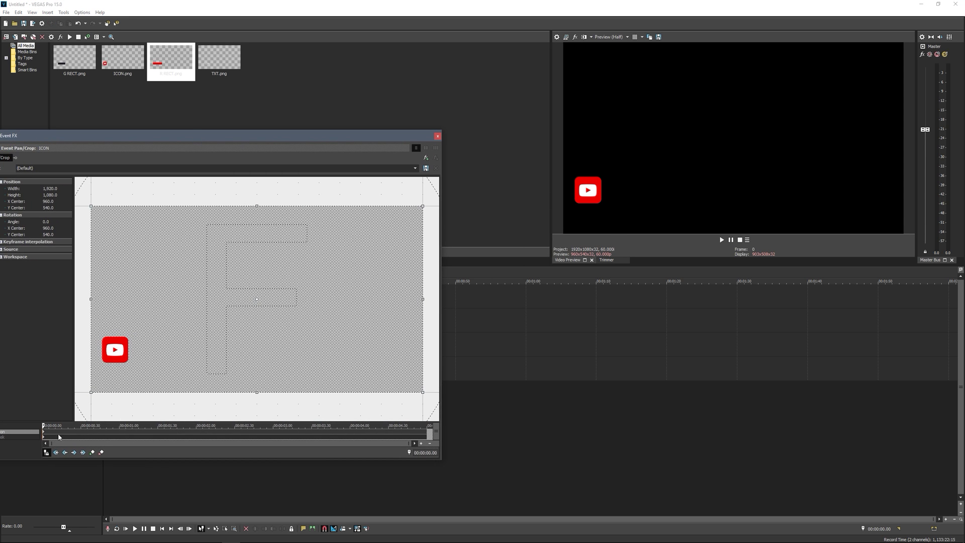
drag(261, 142, 341, 145)
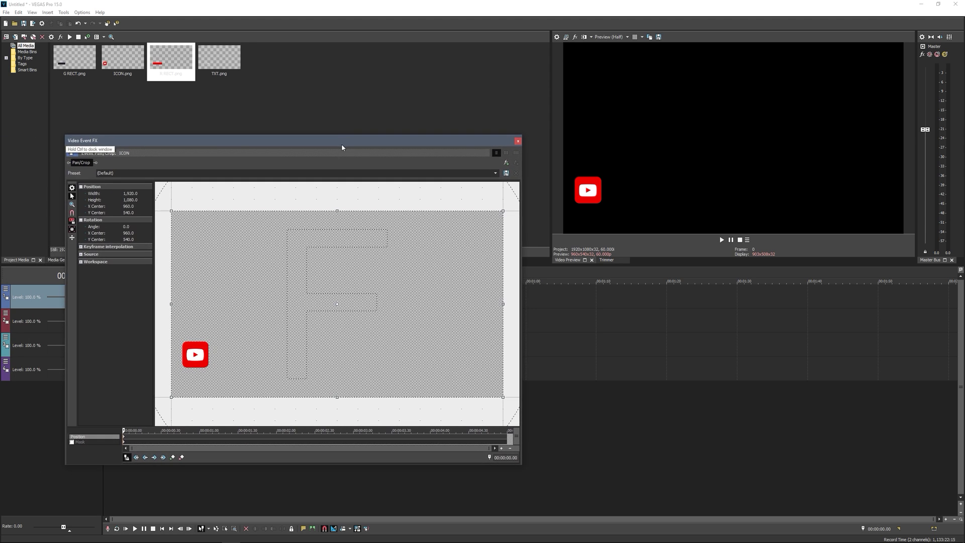
click(127, 458)
drag(224, 145, 285, 146)
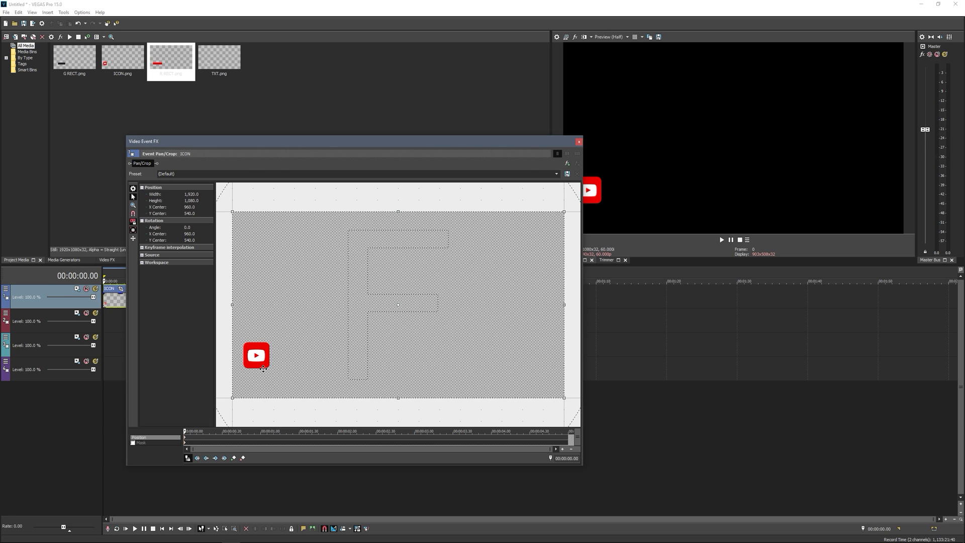
Step: Keyframe the icon offscreen at the start and restored to its place a few frames later
key(Up)
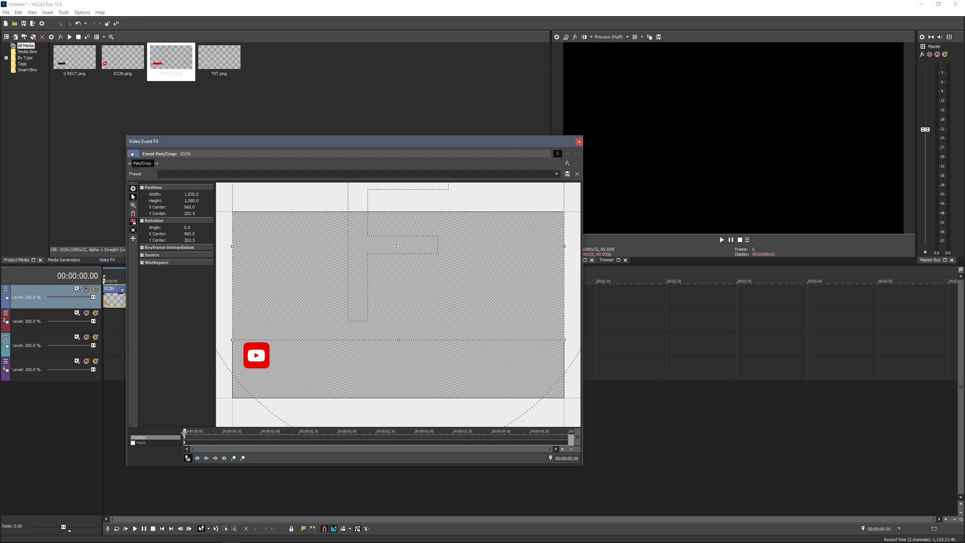
key(Right)
key(Right)
key(Right)
key(Right)
key(Right)
key(Right)
key(Right)
key(Right)
key(Right)
key(Right)
key(Right)
key(Right)
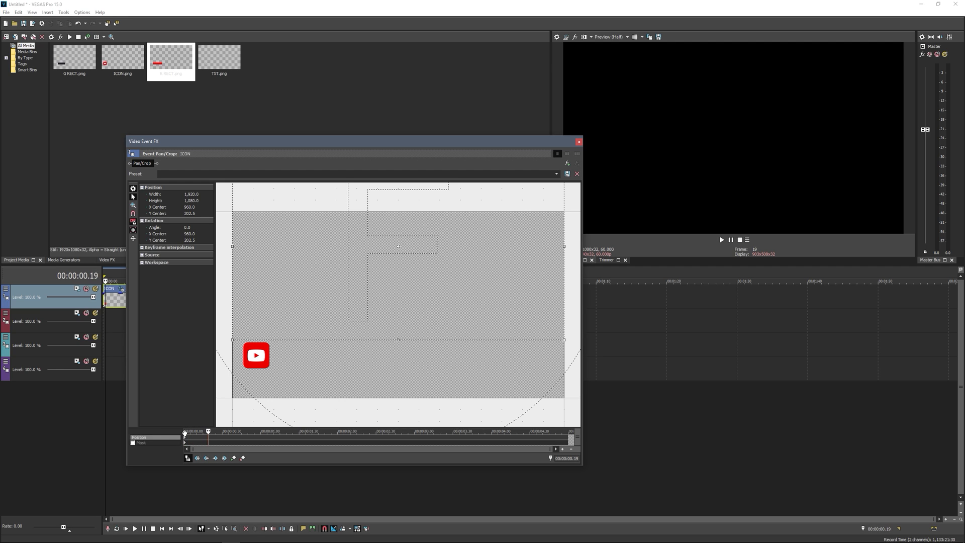
key(Right)
right_click(274, 328)
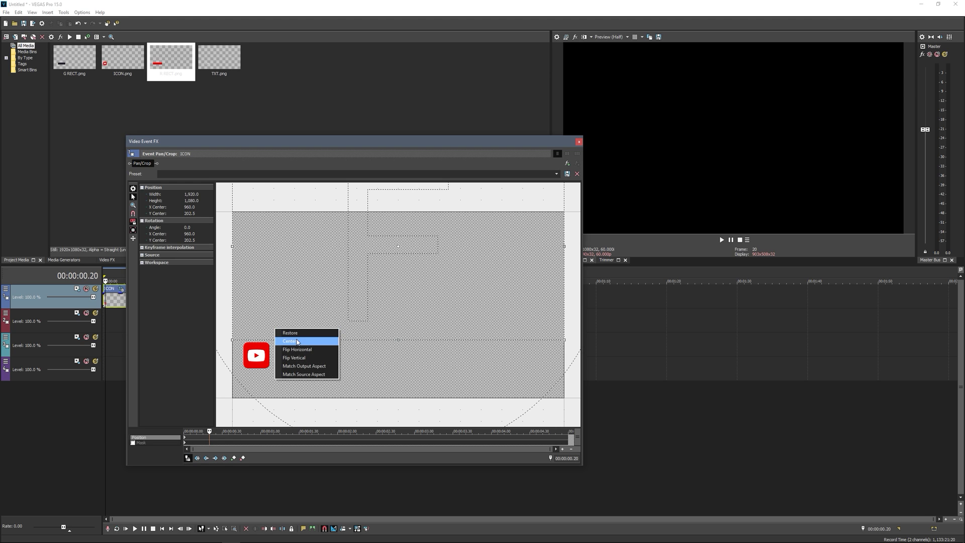
click(297, 333)
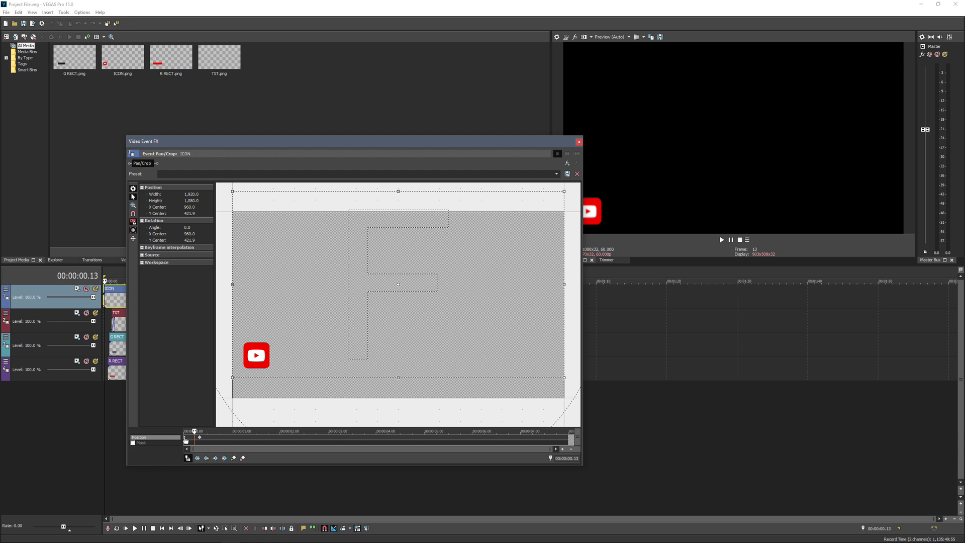
Step: Set both of the icon's position keyframes to Smooth interpolation
right_click(185, 440)
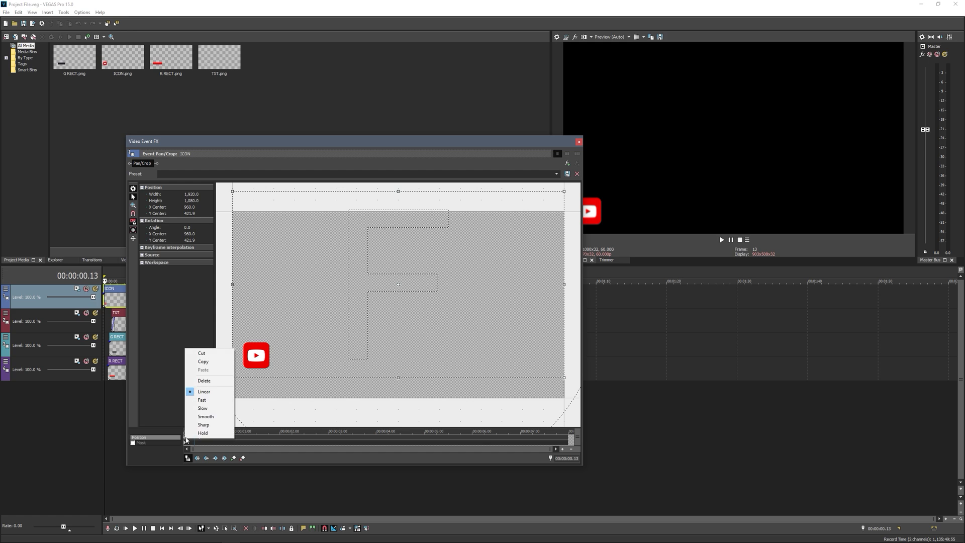
click(220, 414)
right_click(199, 443)
click(225, 416)
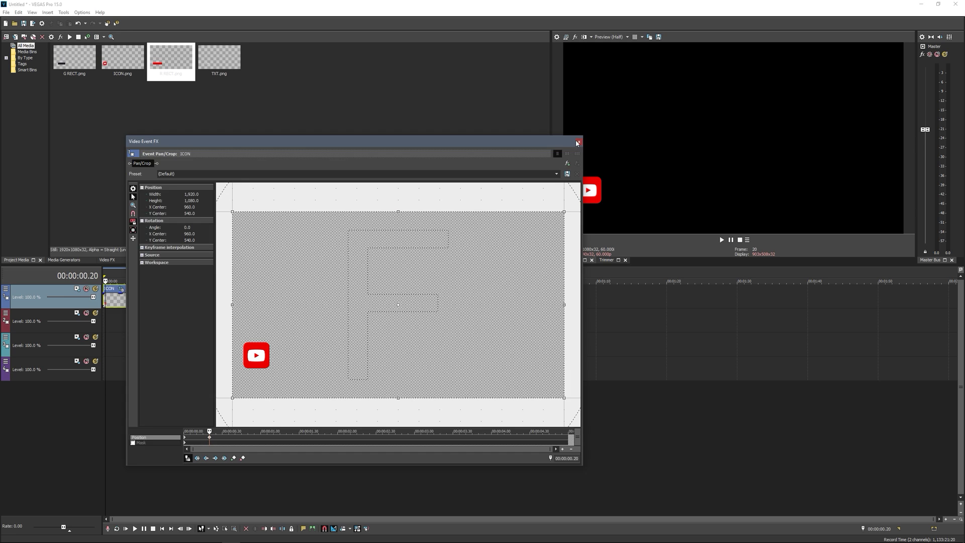
Step: Close Pan/Crop, rewind and play the icon animation once
click(578, 144)
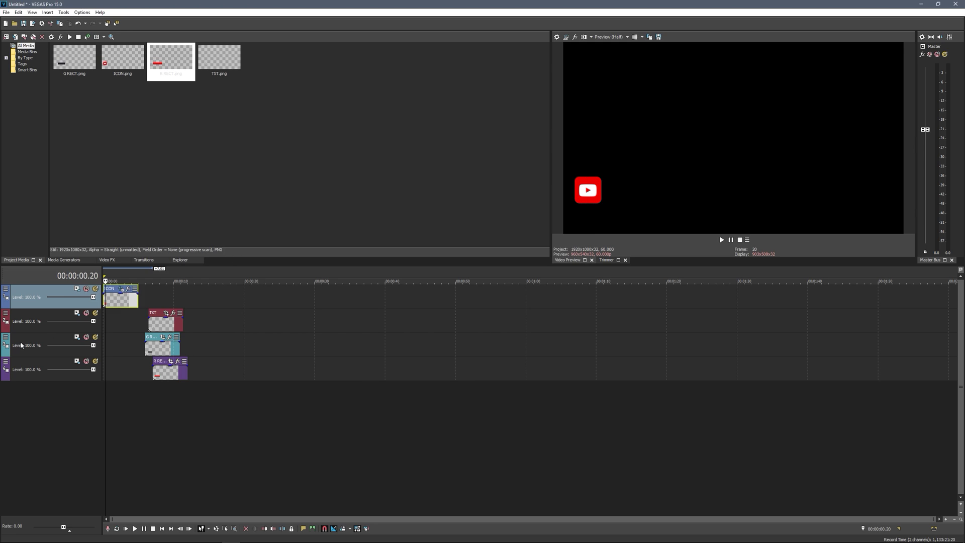
click(105, 296)
key(space)
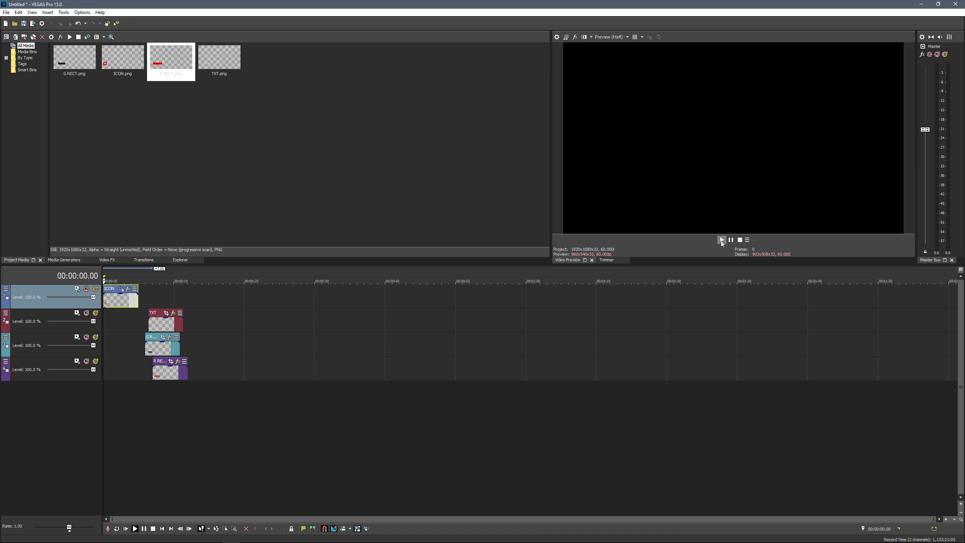
click(721, 241)
click(731, 239)
Step: Change preview quality from Half to Preview Auto and replay the animation from the start
click(610, 38)
mouse_move(610, 52)
click(648, 52)
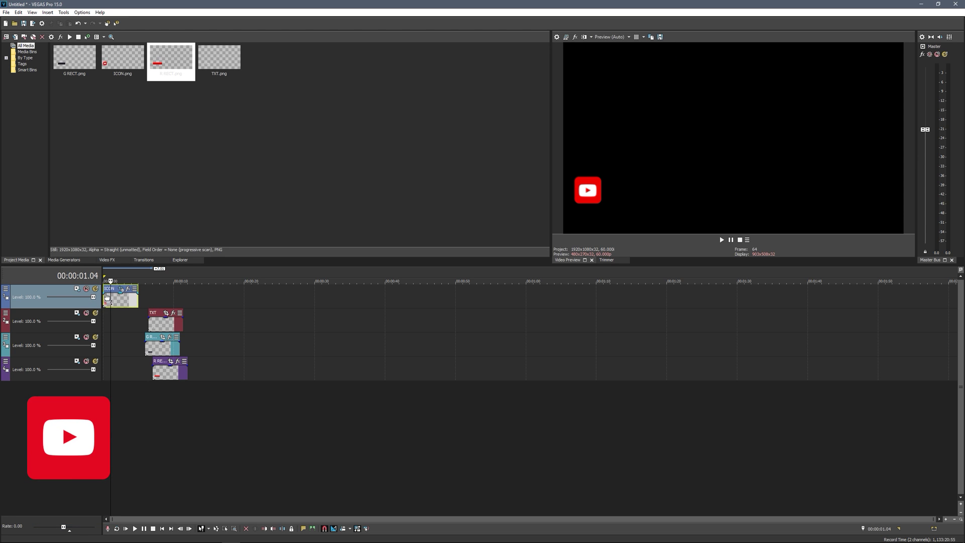
key(ctrl+Home)
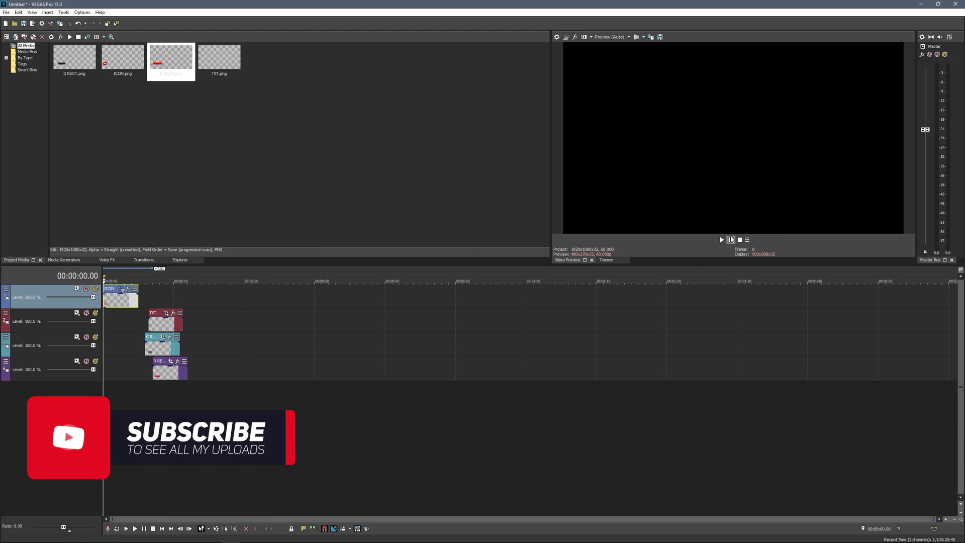
click(731, 239)
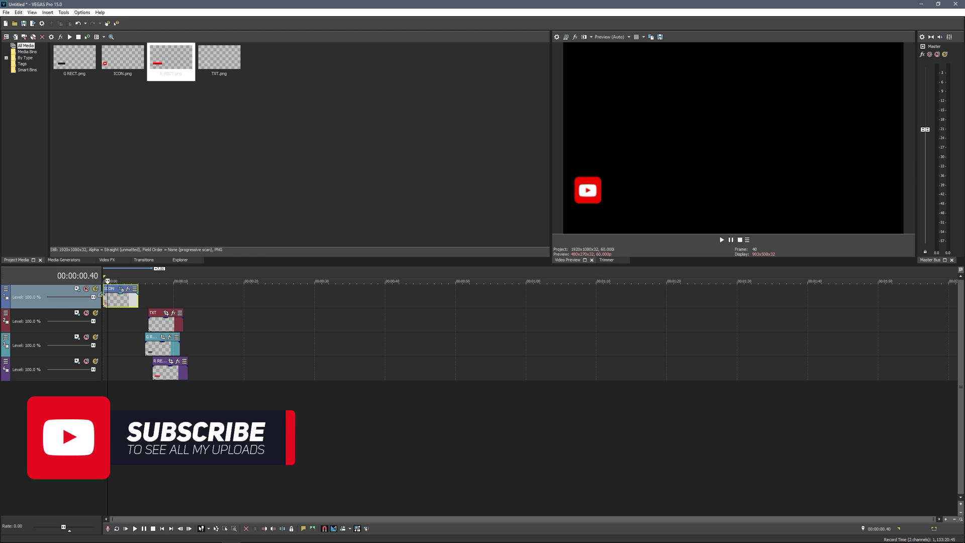
key(space)
key(space)
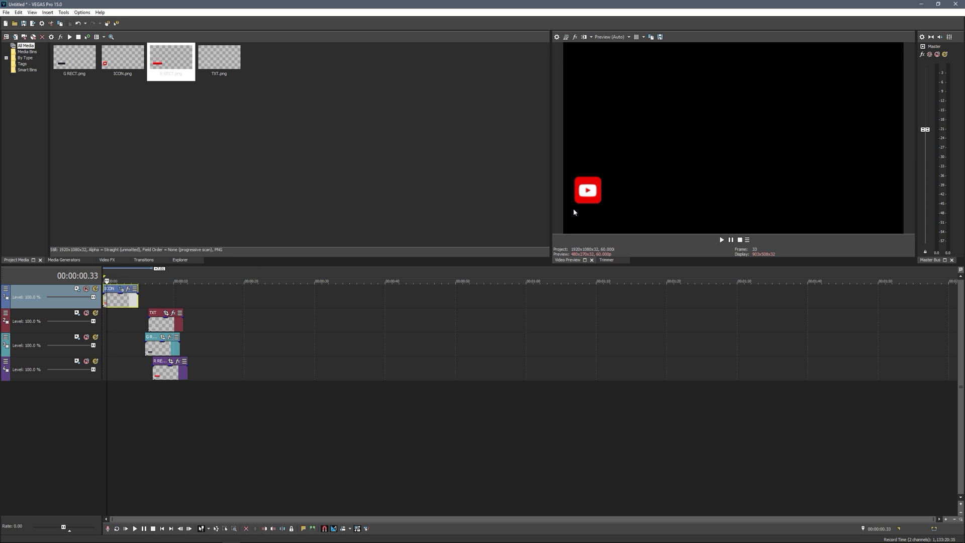
key(Return)
Step: Zoom the timeline and move the R RECT clip to start at 00:00:00.40
scroll(449, 477, up, 5)
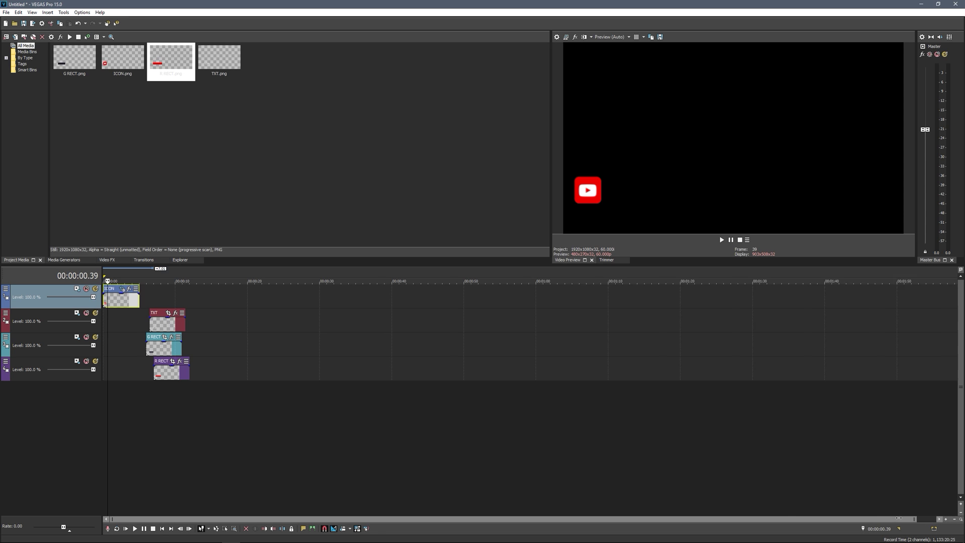
scroll(430, 477, up, 1)
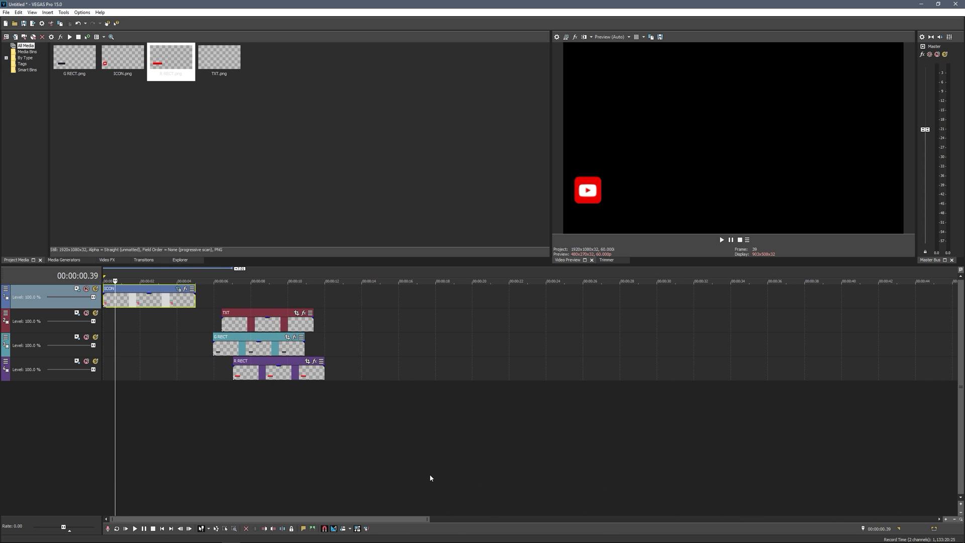
key(Right)
drag(258, 368, 140, 368)
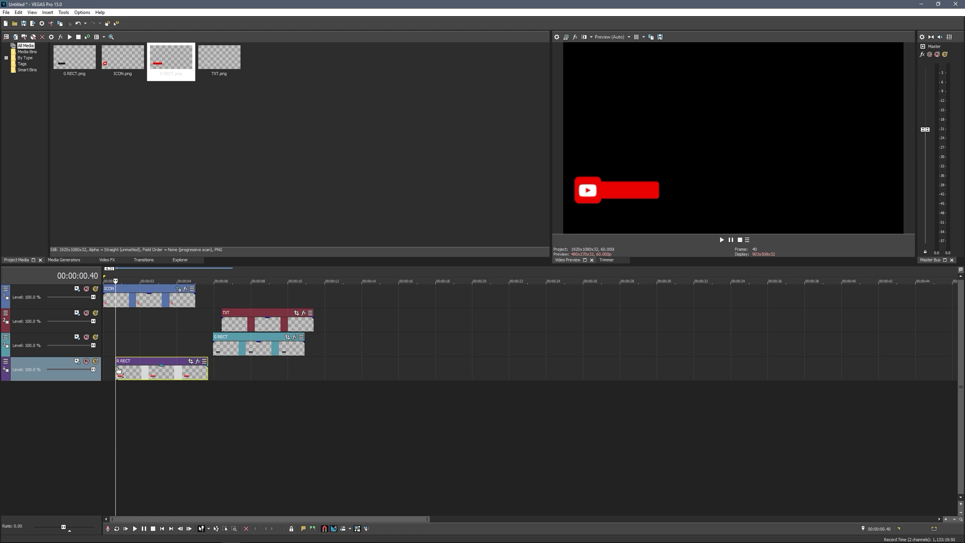
Step: Add an R RECT rectangle mask that widens over time, X 61.3 to 273.1, revealing the red bar
click(191, 361)
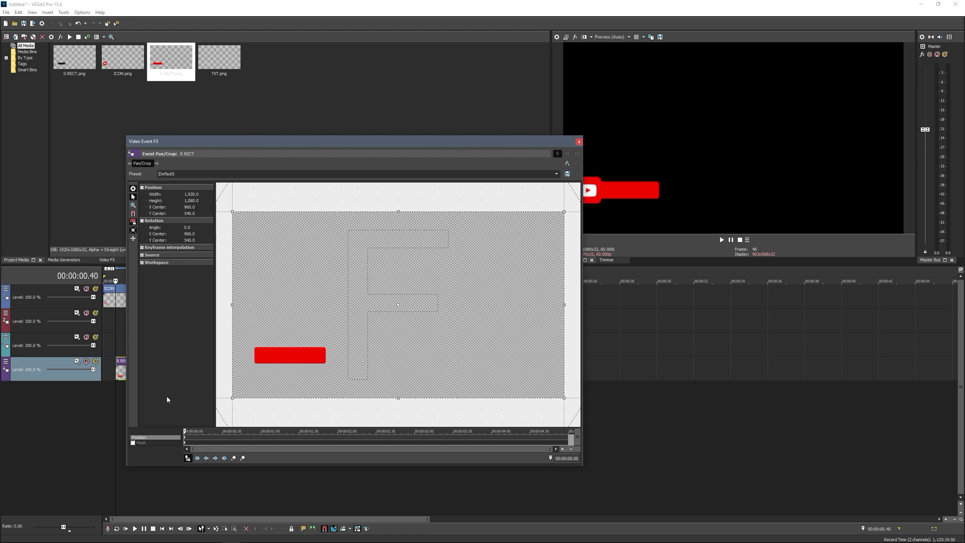
click(133, 443)
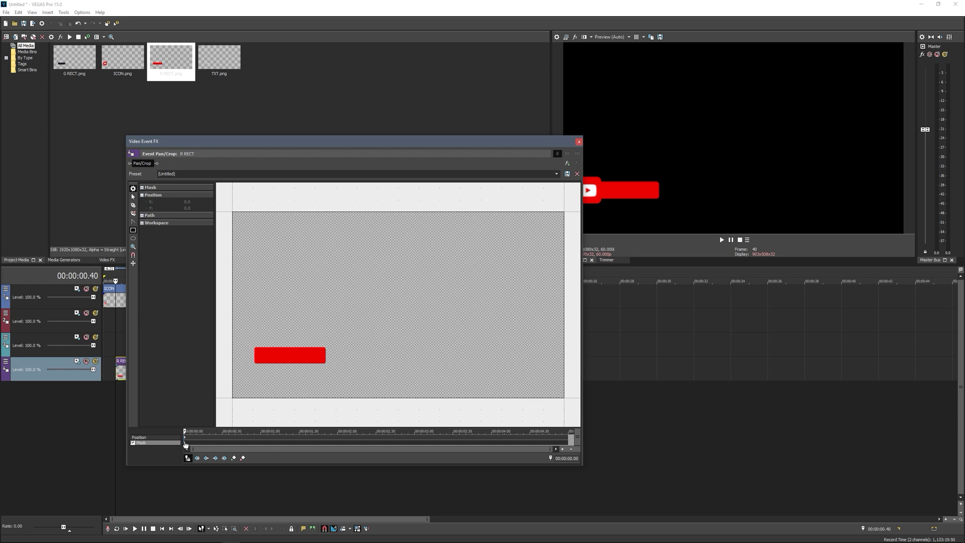
click(132, 230)
drag(232, 333, 254, 384)
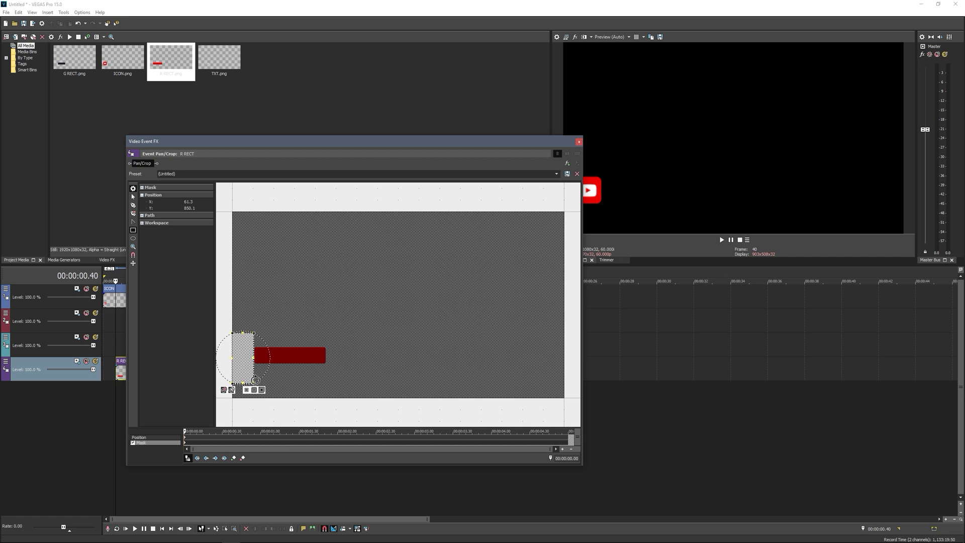
click(186, 431)
key(Right)
key(Right)
key(Right)
key(Right)
key(Right)
key(Right)
key(Right)
key(Right)
key(Right)
key(Right)
key(Right)
key(Right)
key(Right)
key(Right)
key(Right)
key(Right)
key(Right)
key(Right)
key(Right)
key(Right)
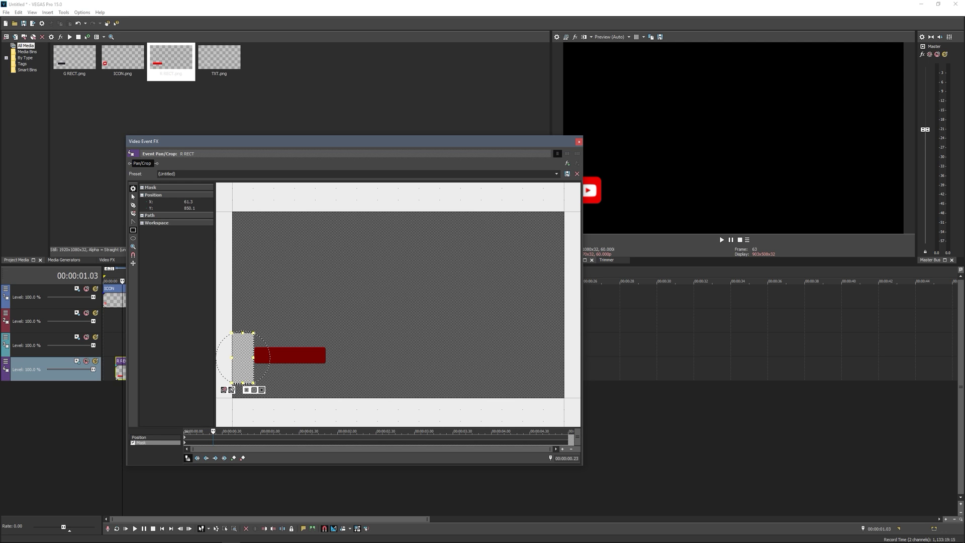
key(Right)
key(Right)
key(Right)
key(Right)
key(Right)
key(Right)
key(Right)
key(Right)
drag(254, 358, 327, 358)
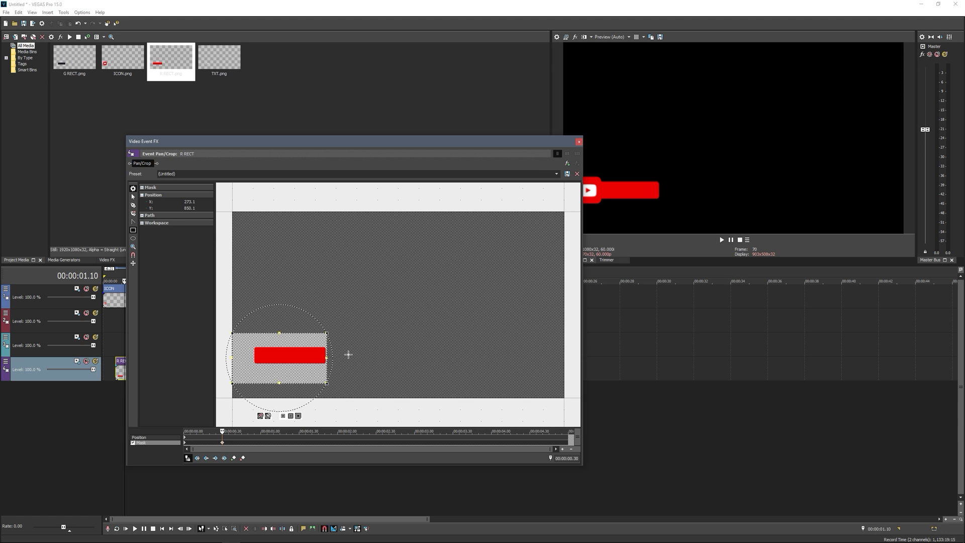
Step: Close the effects window and play back the red bar wipe
click(579, 143)
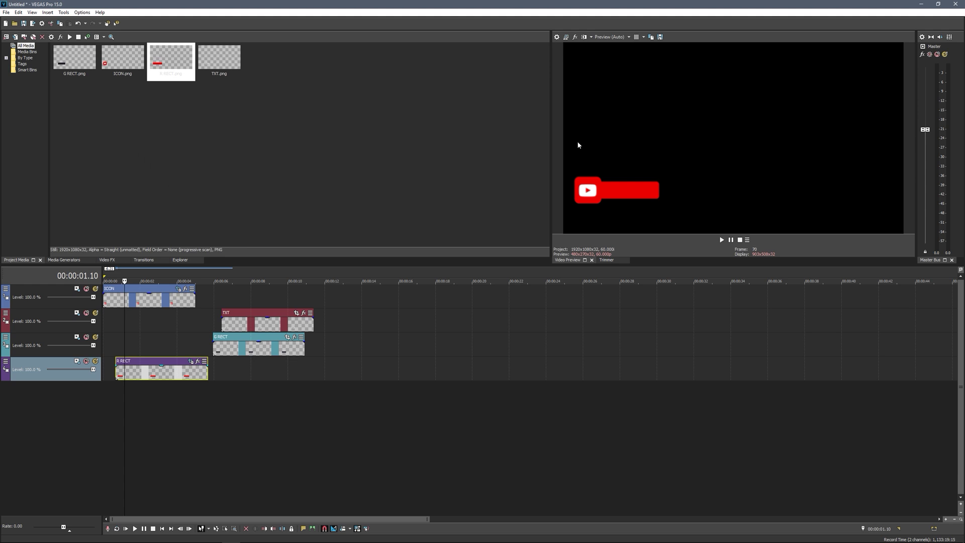
click(116, 370)
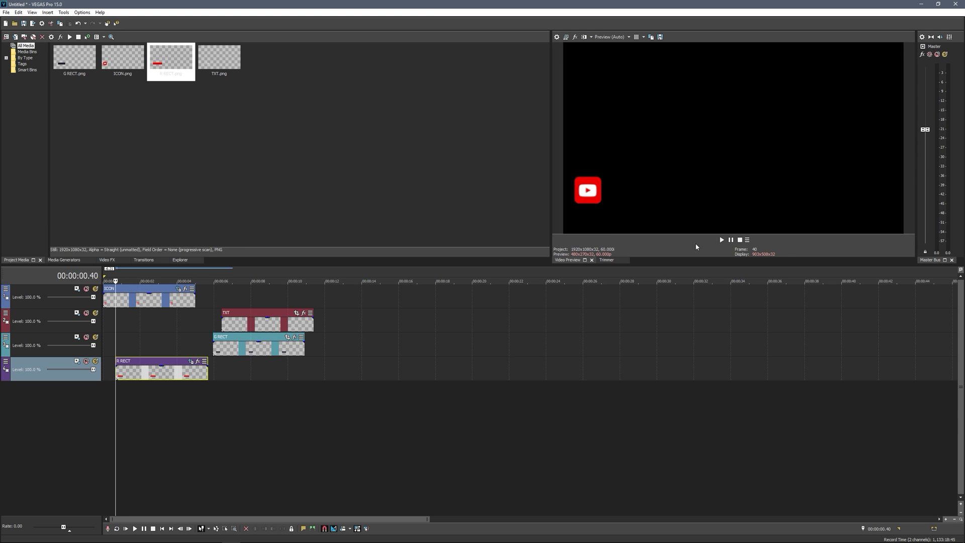
click(722, 240)
click(730, 240)
Step: Step through the red bar's reveal, then move G RECT to start at frame 40 with R RECT
click(116, 366)
key(Right)
key(Right)
key(Right)
key(Right)
key(Right)
key(Right)
key(Right)
key(Right)
key(Right)
key(Right)
key(Right)
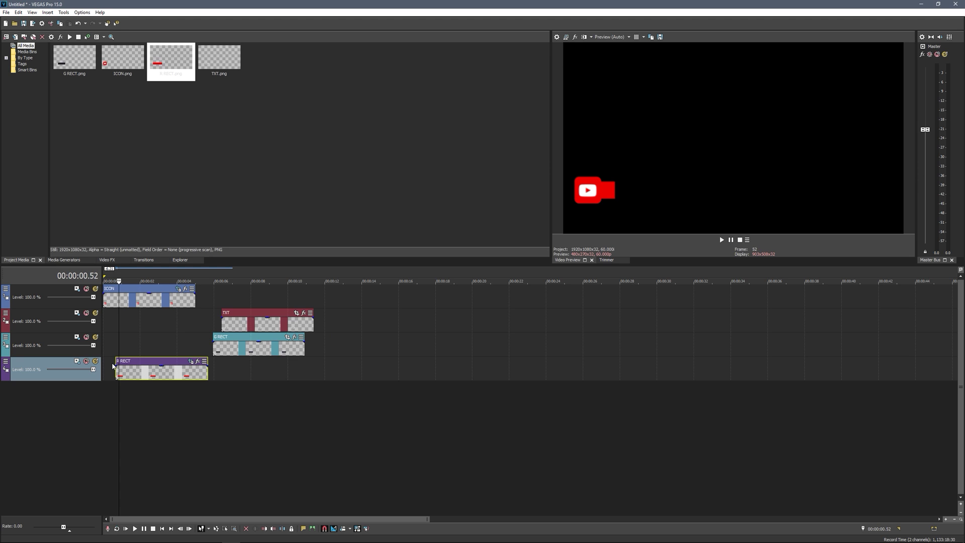
key(Right)
key(Right)
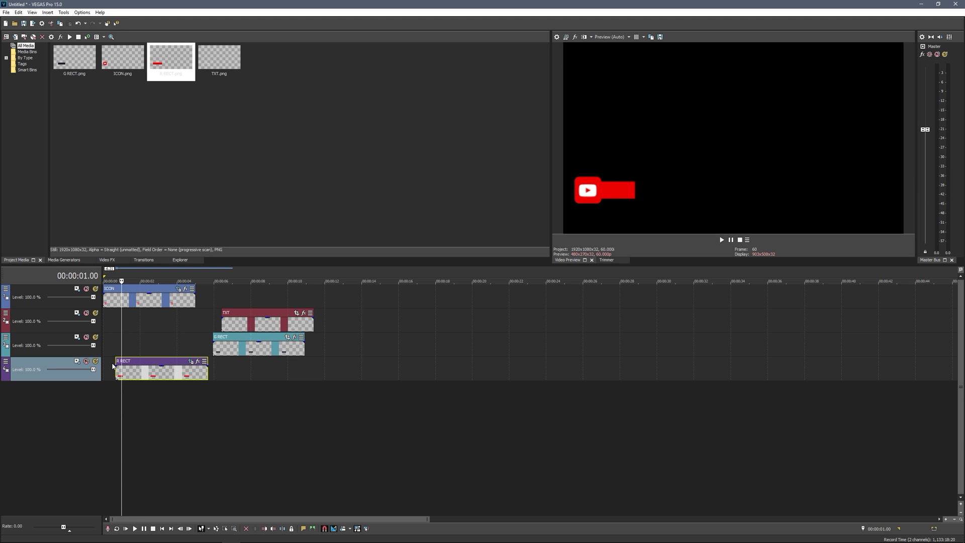
click(115, 369)
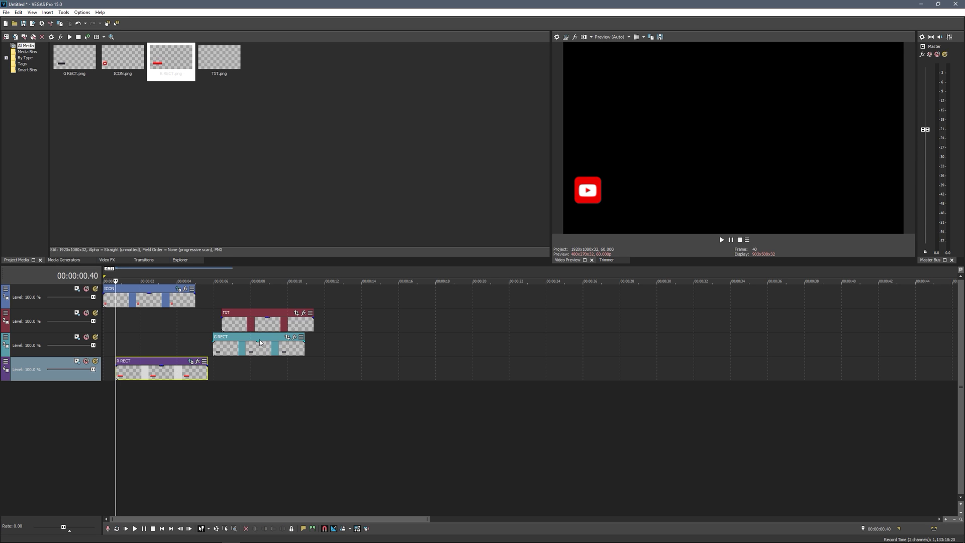
drag(260, 339, 164, 340)
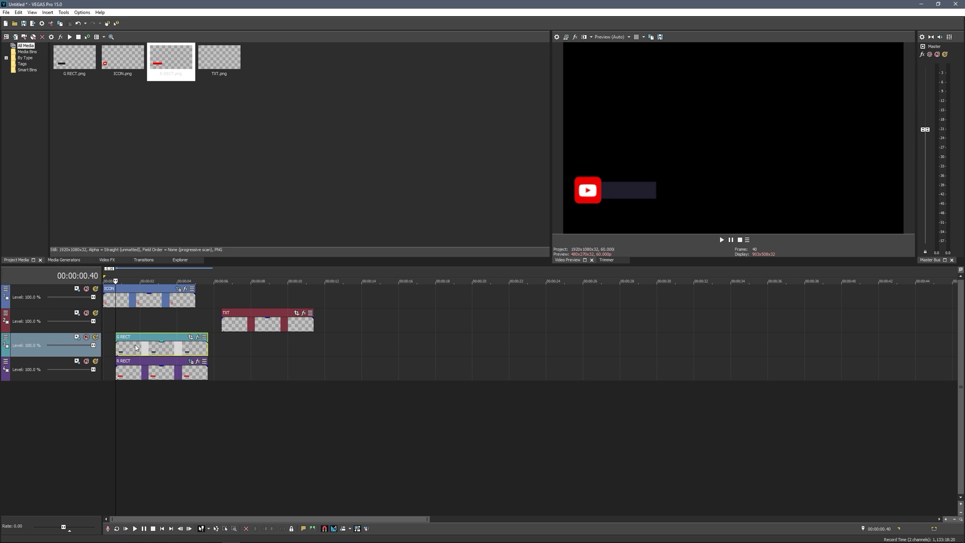
Step: Enable masking on G RECT and draw a rectangle mask at the bar's left end
click(191, 337)
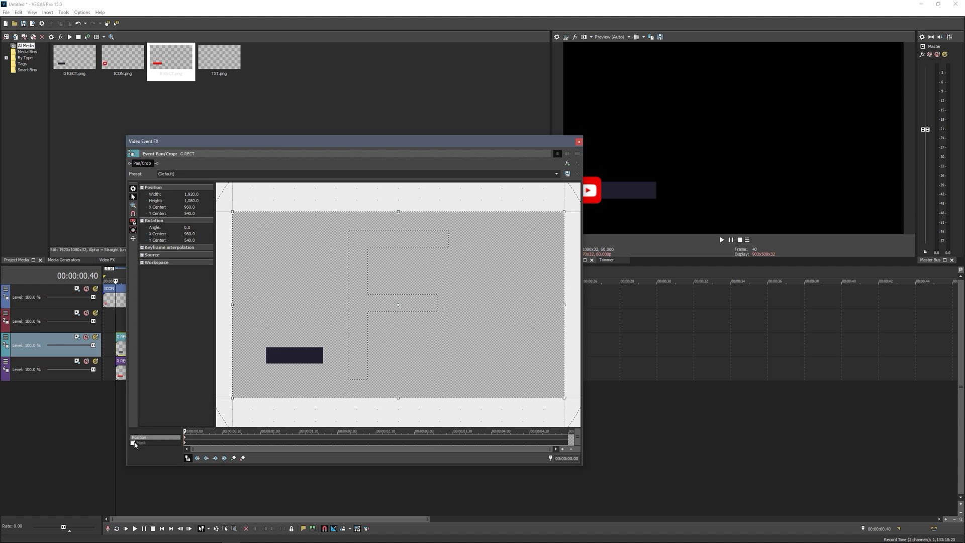
click(133, 442)
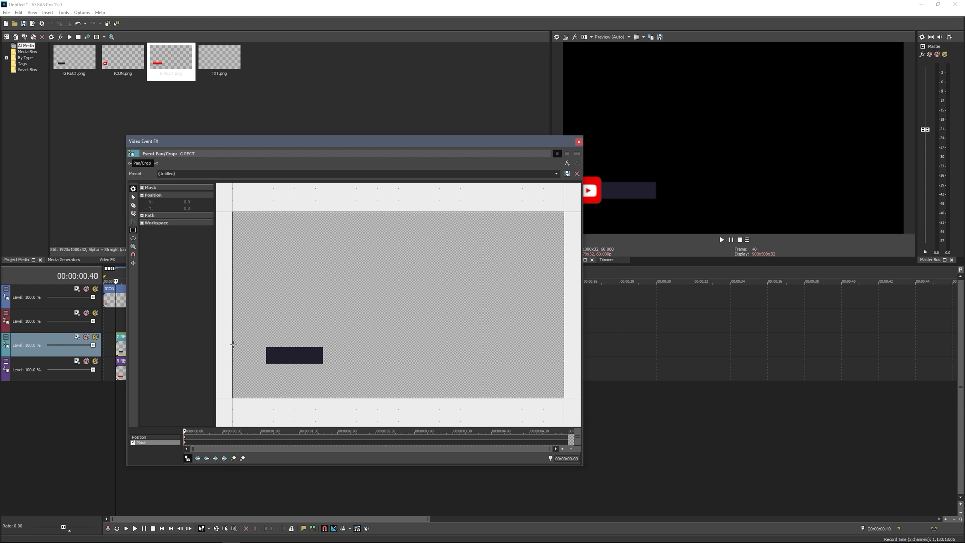
drag(231, 344, 265, 379)
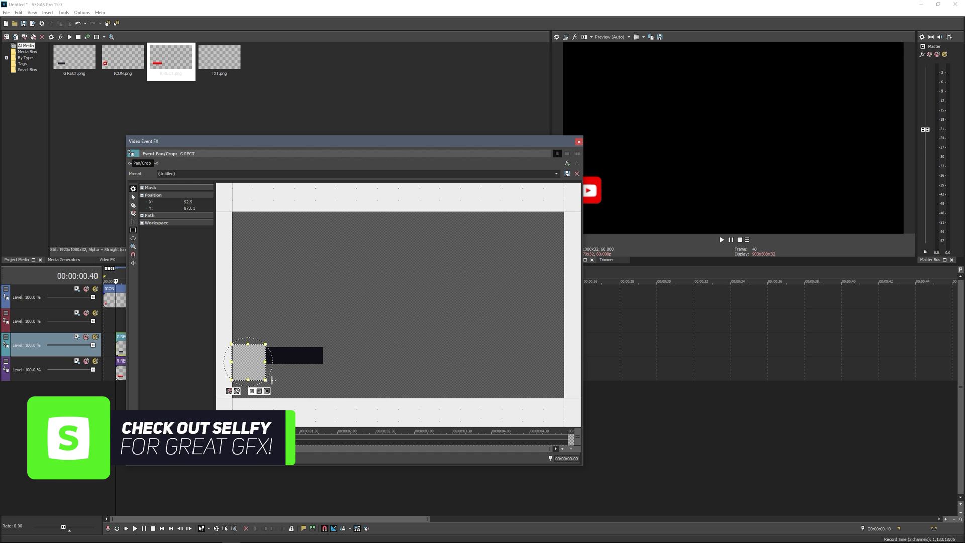
click(245, 404)
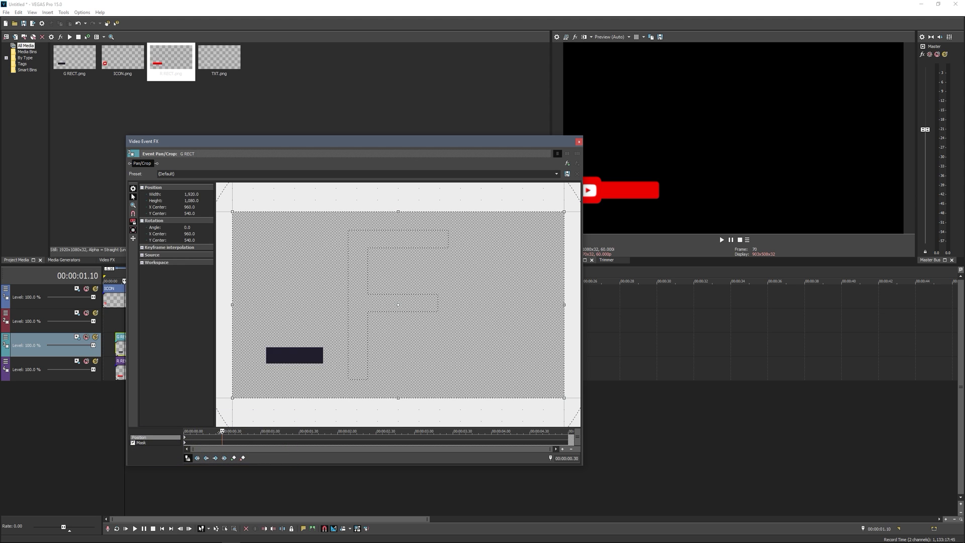
Step: Widen the G RECT mask to X 263.3 to uncover the dark bar
key(Left)
key(Left)
key(Left)
key(Left)
click(160, 443)
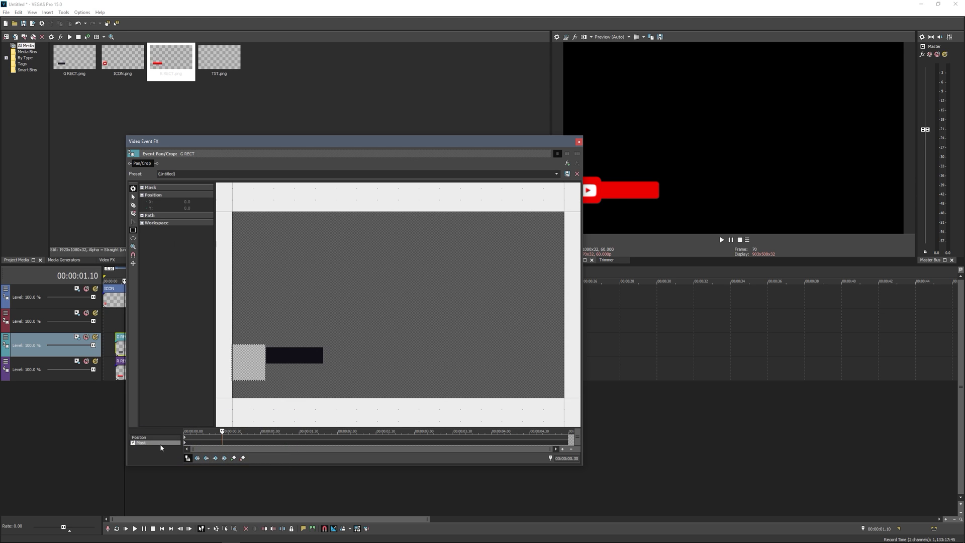
click(133, 197)
click(264, 376)
double_click(267, 365)
drag(265, 361, 333, 352)
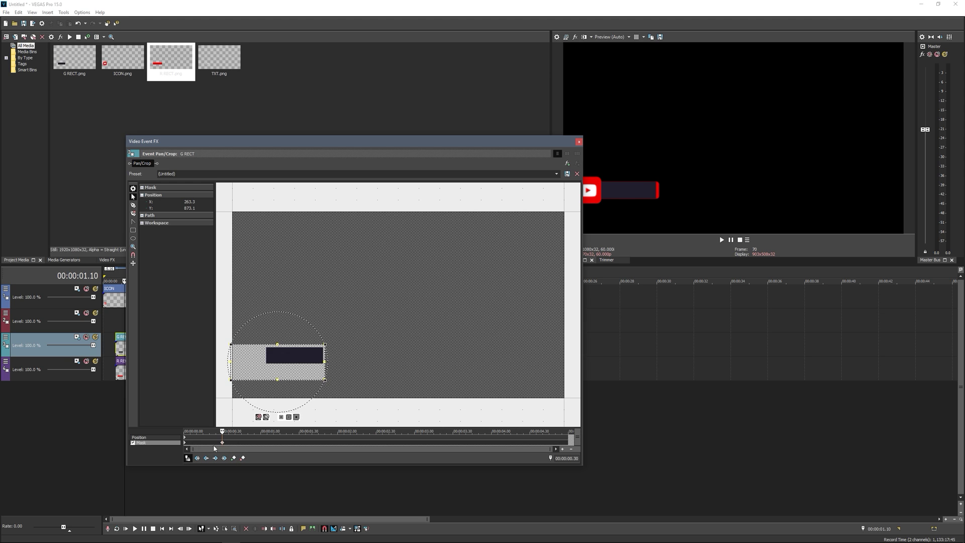
Step: Move the wide-mask keyframe earlier to 0.20
key(Left)
key(Left)
key(Left)
key(Left)
key(Left)
key(Left)
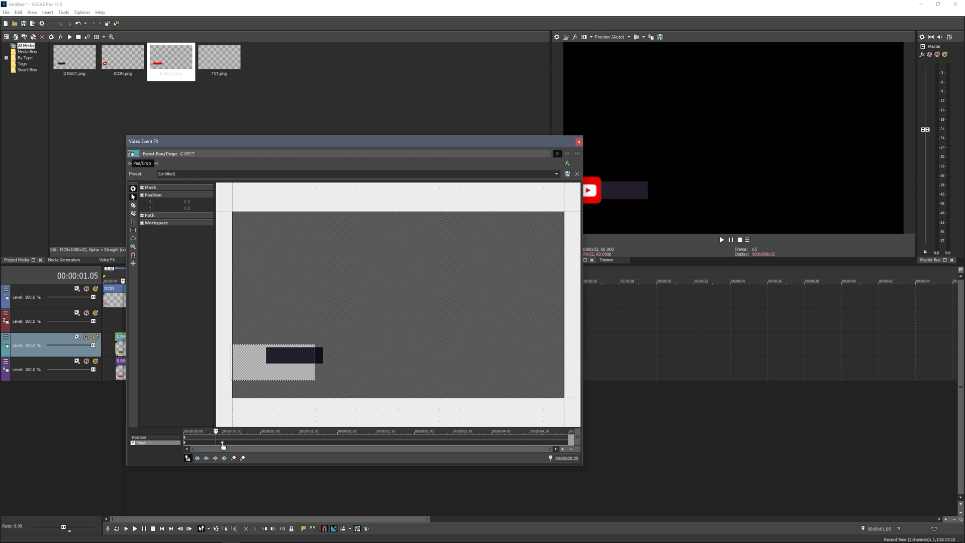
key(Left)
key(Left)
key(Left)
key(Left)
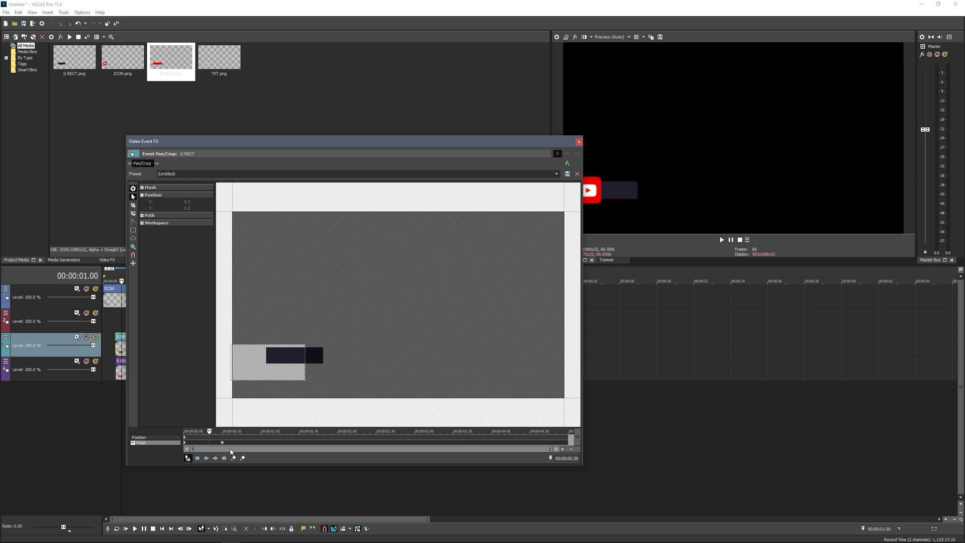
drag(222, 443, 210, 443)
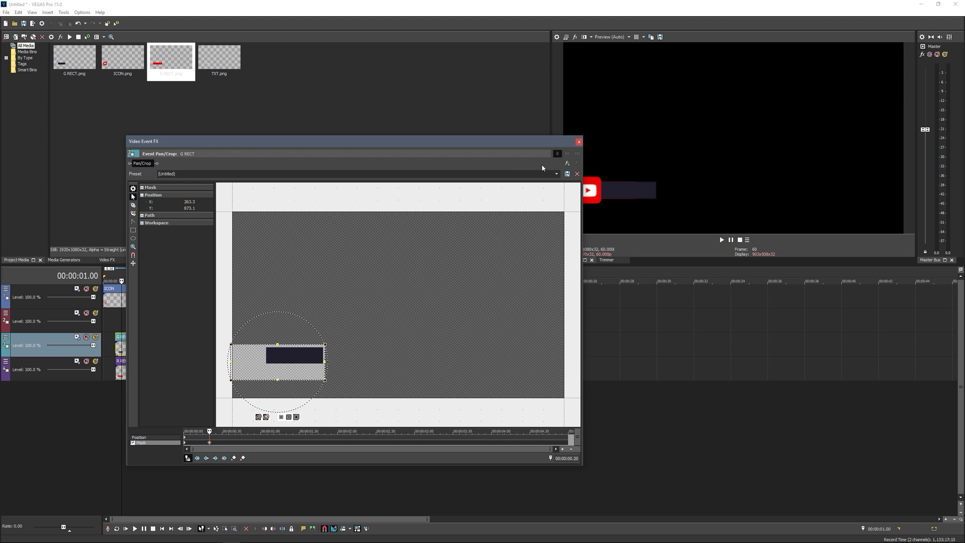
click(578, 142)
click(189, 360)
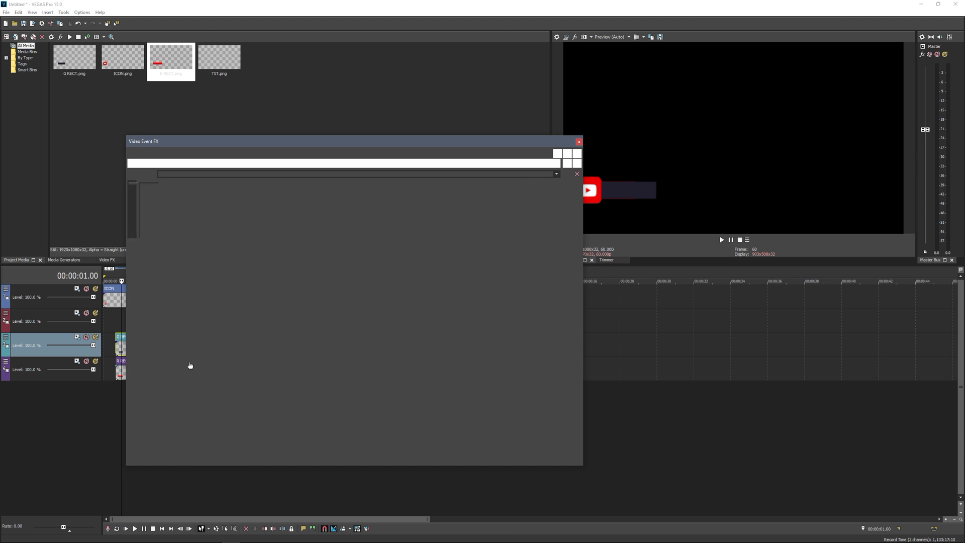
drag(221, 443, 210, 442)
Step: Shift G RECT 0.10 s later and move the TXT clip to start at 1.10
click(578, 143)
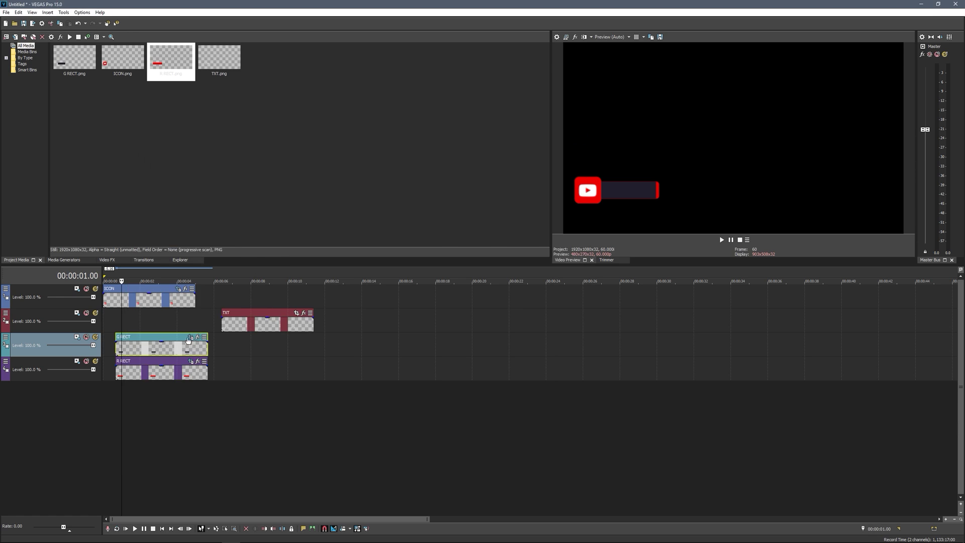
click(116, 347)
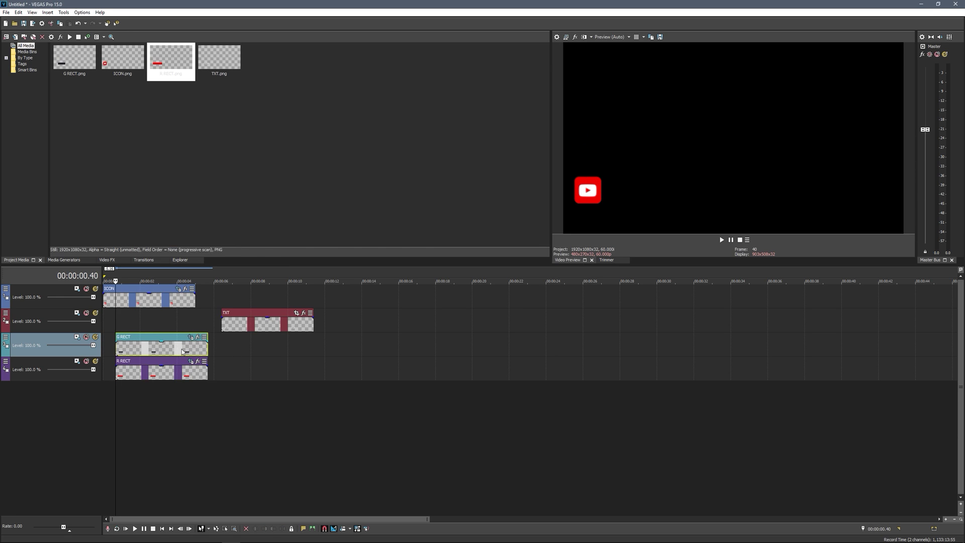
key(Right)
key(Right)
key(Right)
key(Right)
key(Right)
key(Right)
key(Right)
key(Right)
key(Right)
key(Right)
drag(160, 348, 163, 349)
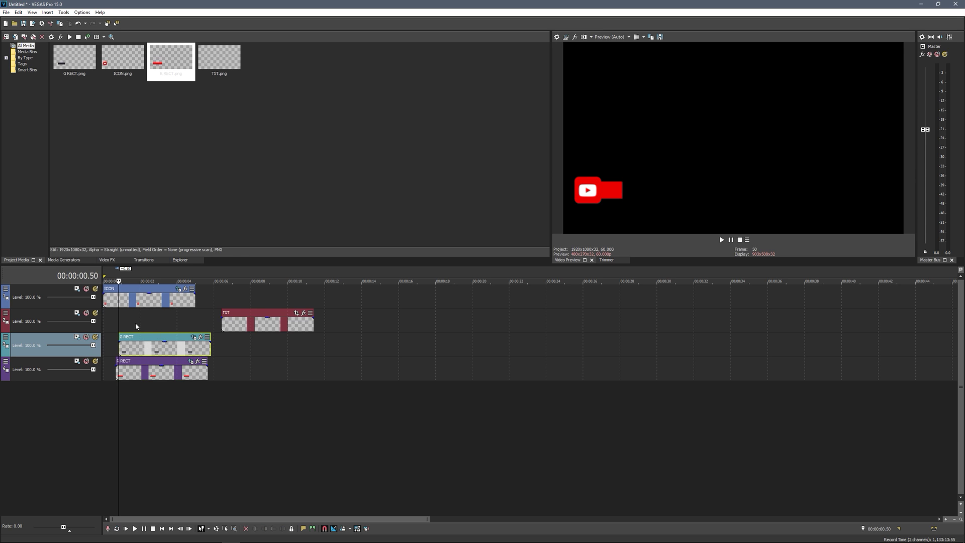
drag(265, 324, 126, 323)
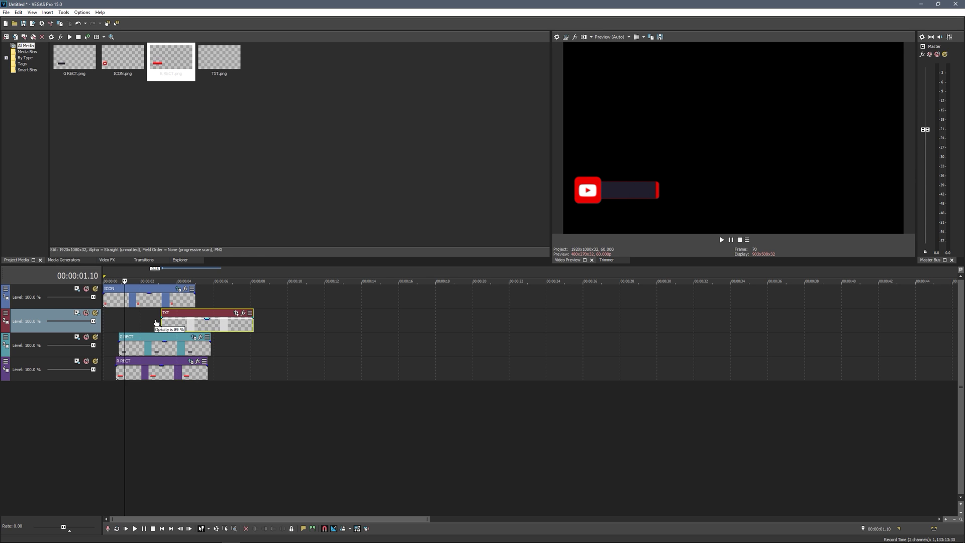
drag(174, 323, 133, 318)
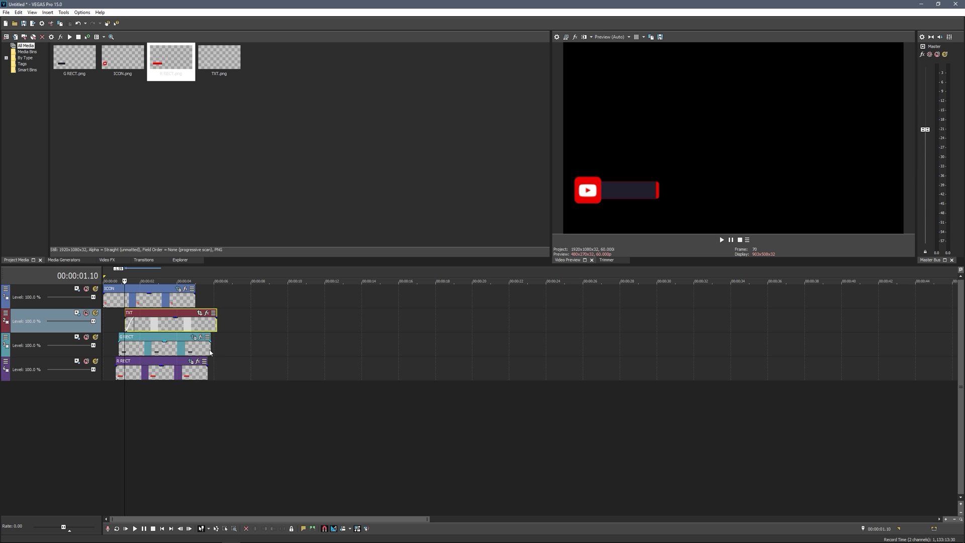
Step: Set the cursor to exactly 8 s and extend TXT, G RECT, R RECT and ICON to it
click(250, 298)
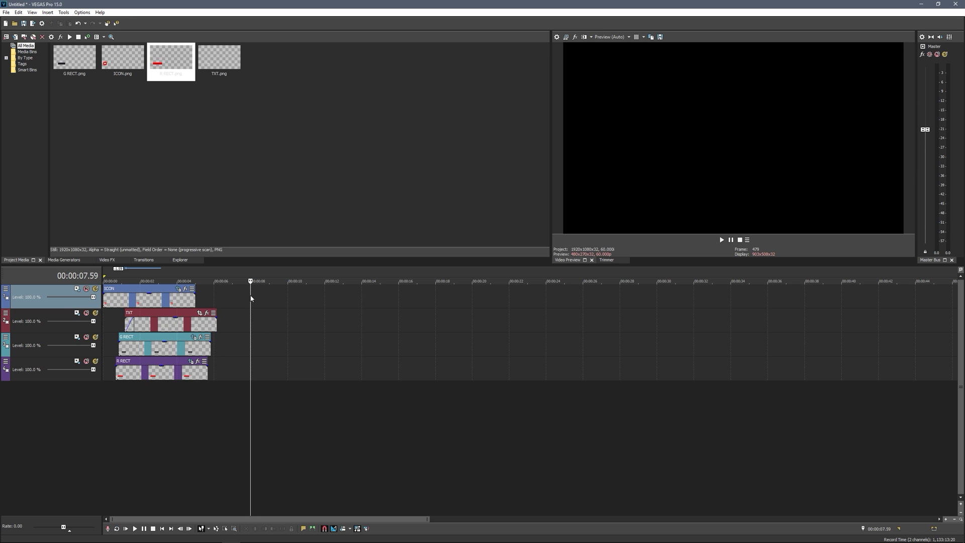
key(Right)
drag(216, 325, 250, 348)
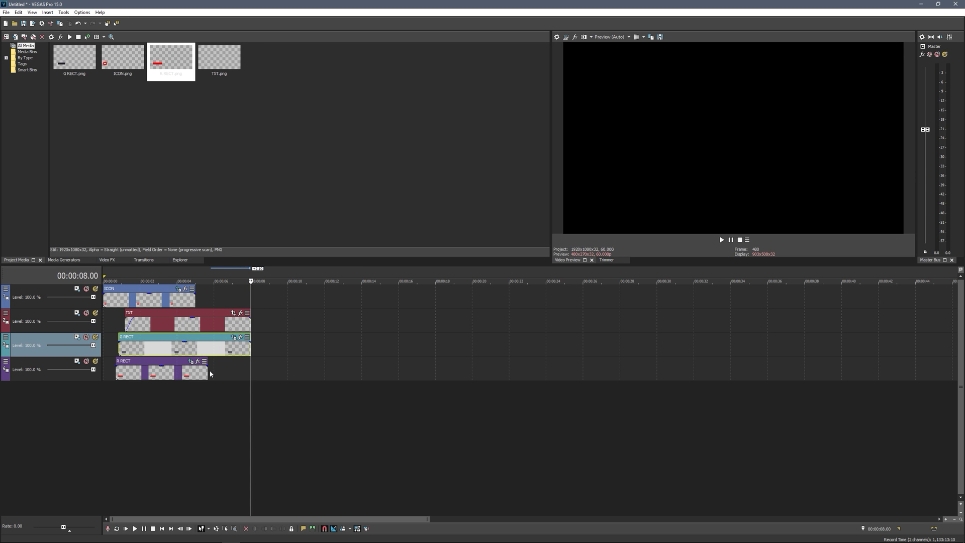
drag(207, 372, 250, 369)
drag(195, 297, 244, 363)
click(105, 362)
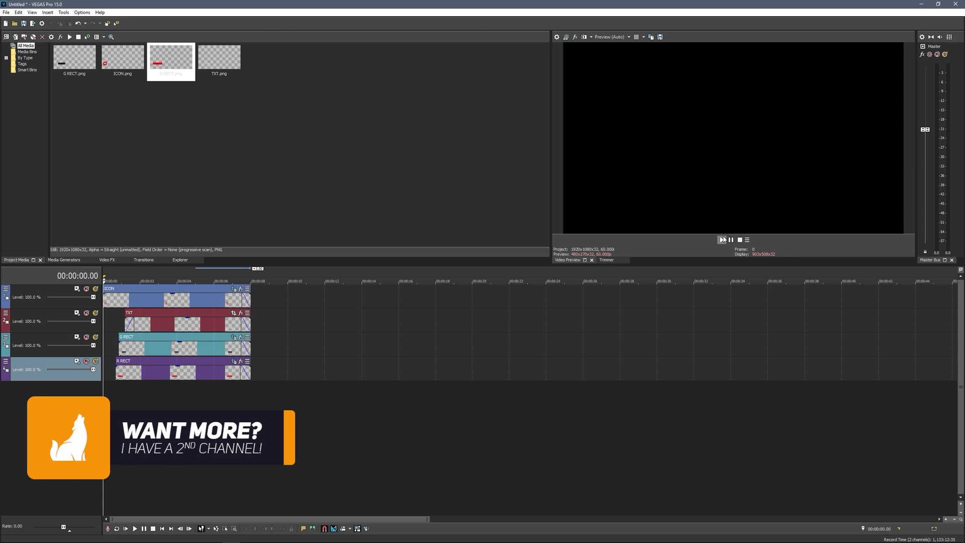
click(722, 240)
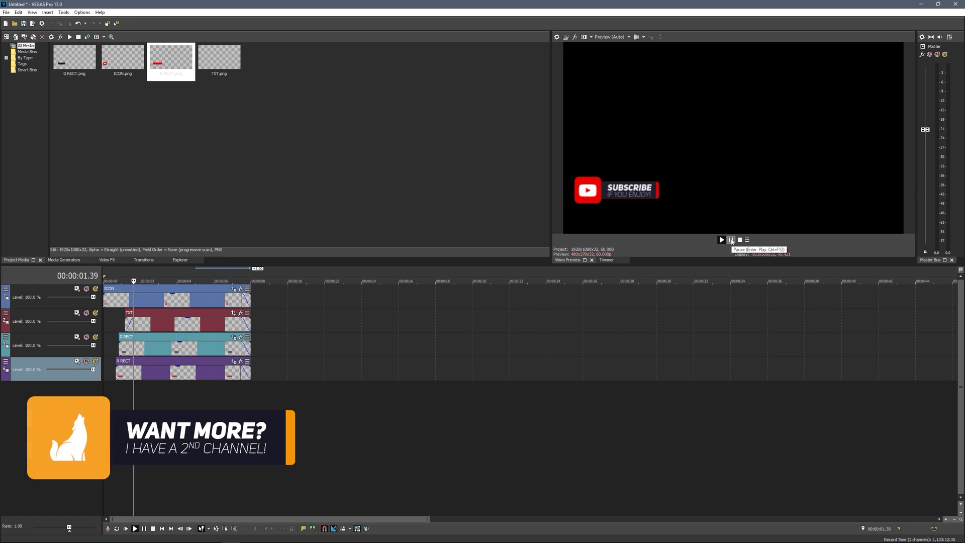
click(731, 240)
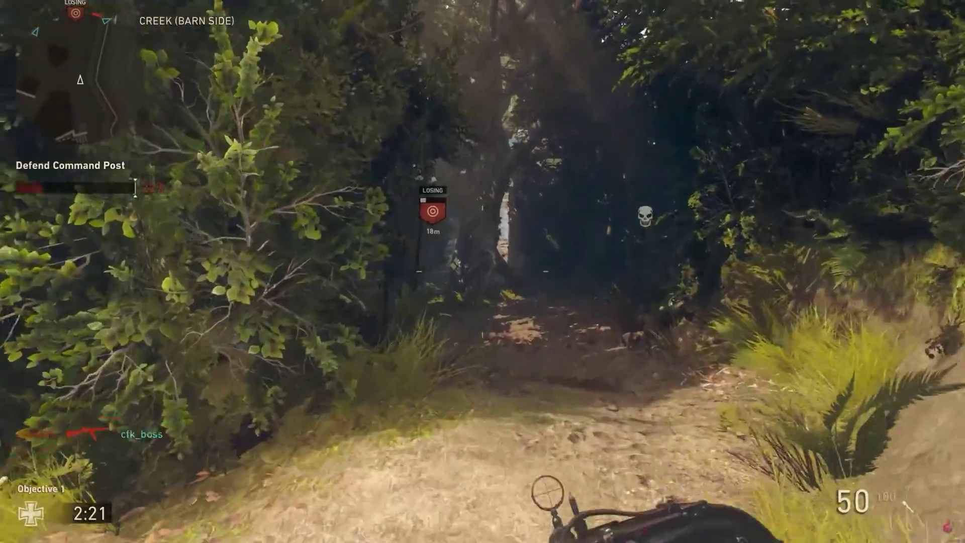
key(w)
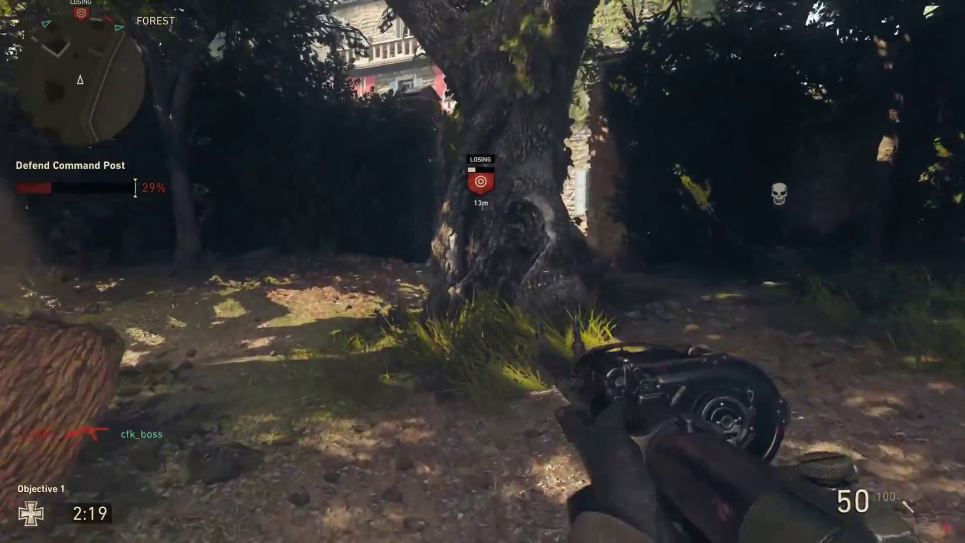